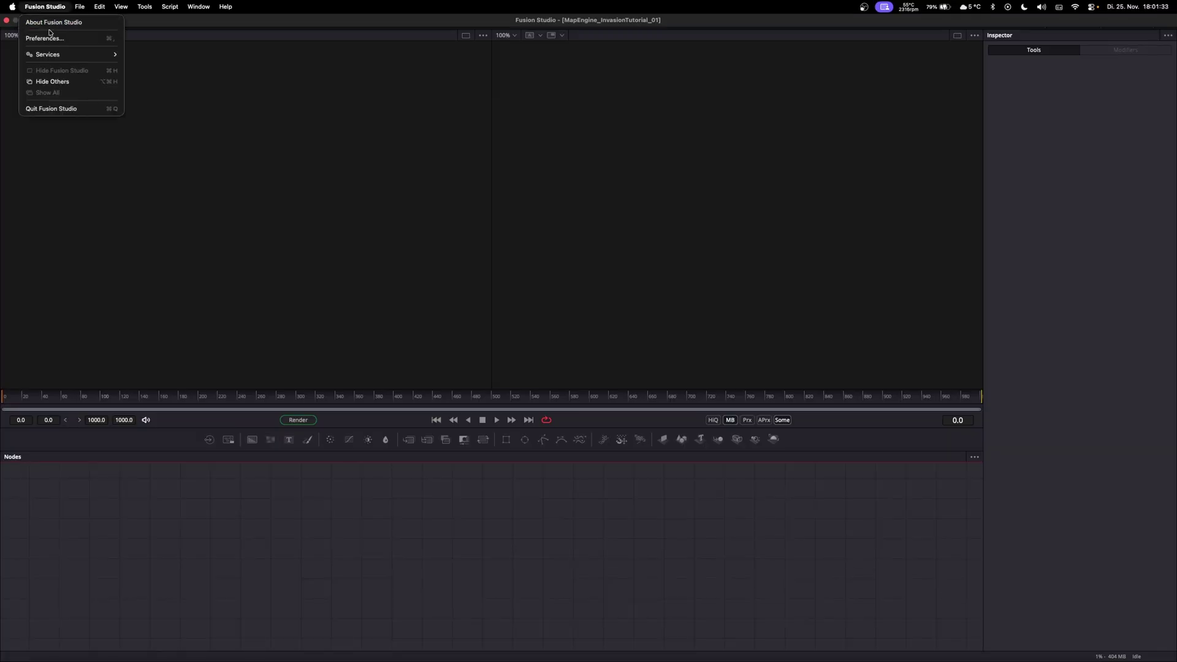
Set the Preferences frame format to HD 1080, 1920×1080 at 30 fps, and save.
click(51, 37)
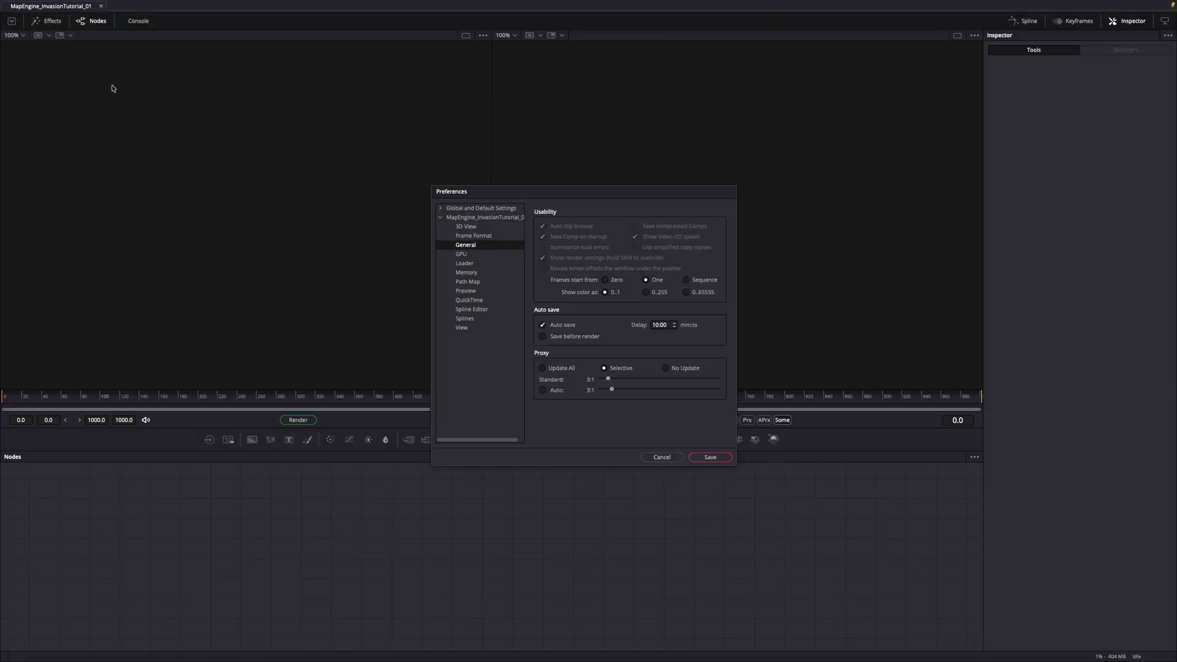
click(482, 236)
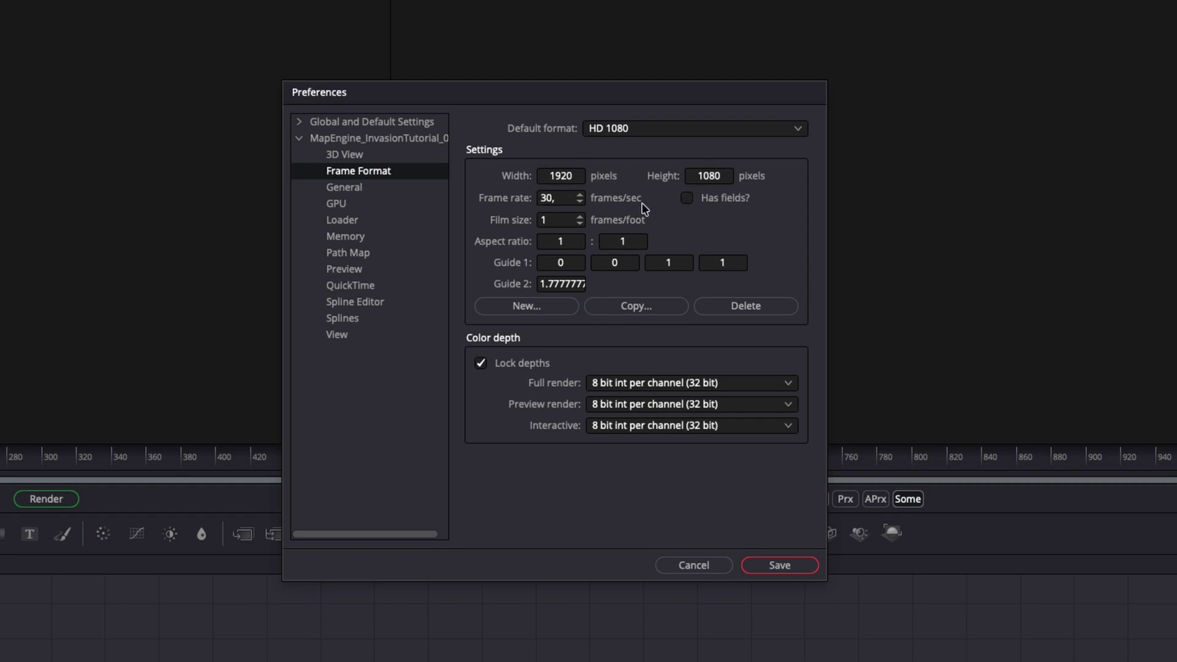
click(765, 568)
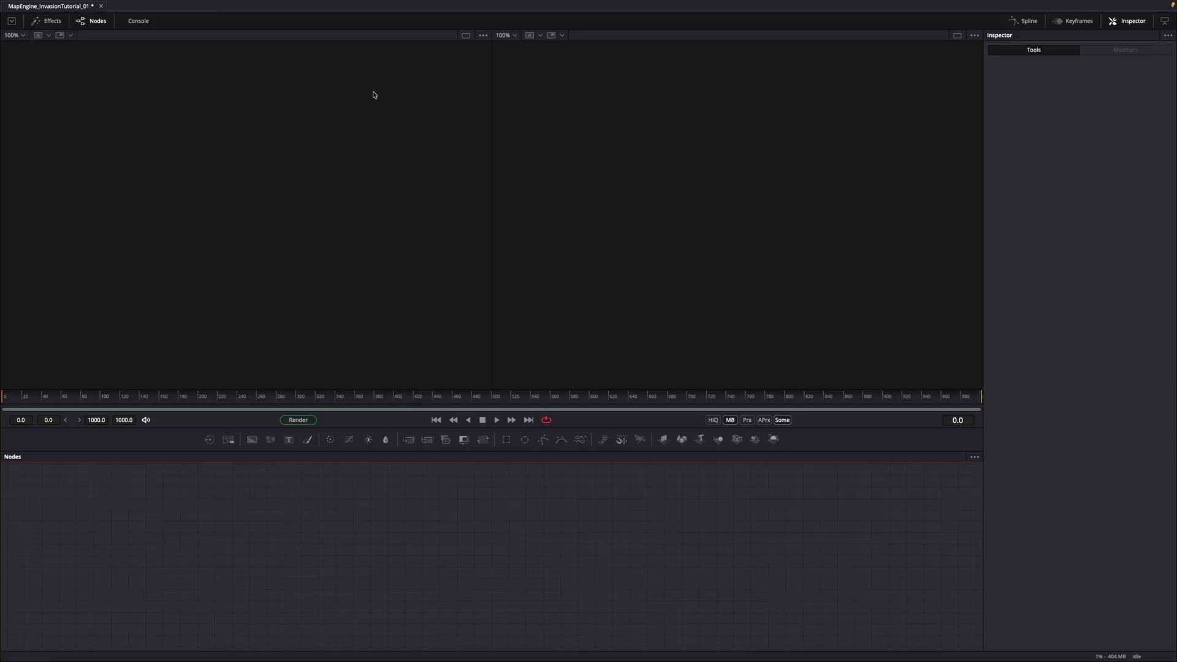
Run the ME_10.39.2 Map Engine script with the Mapbox Satellite style.
click(168, 6)
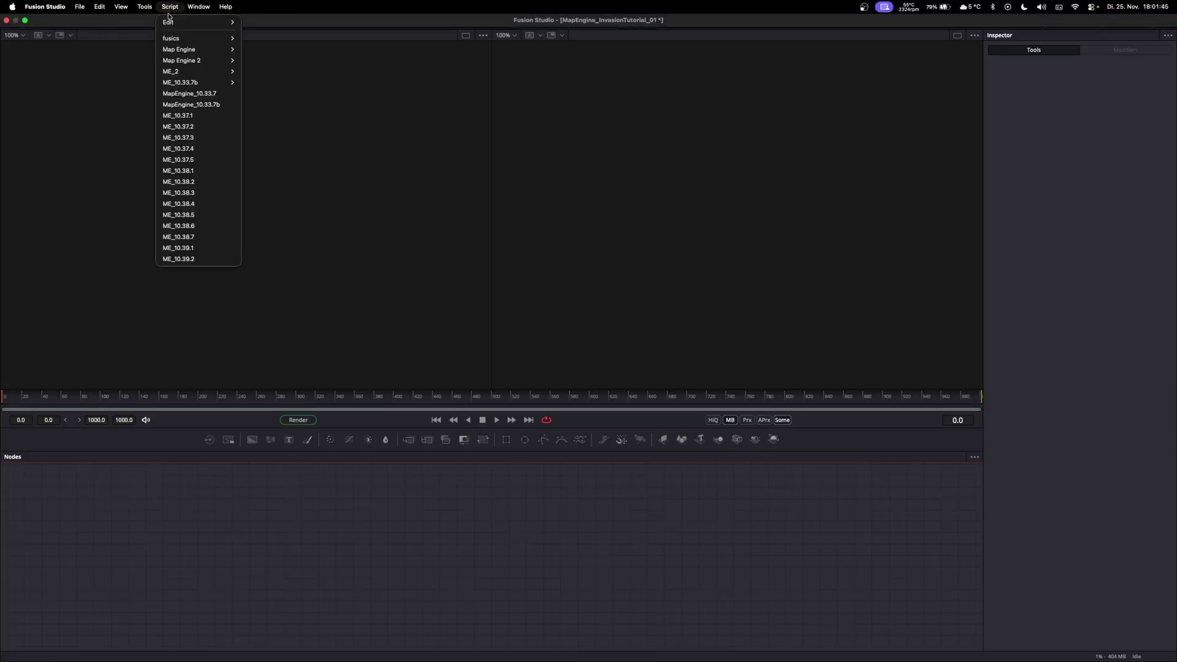
click(216, 259)
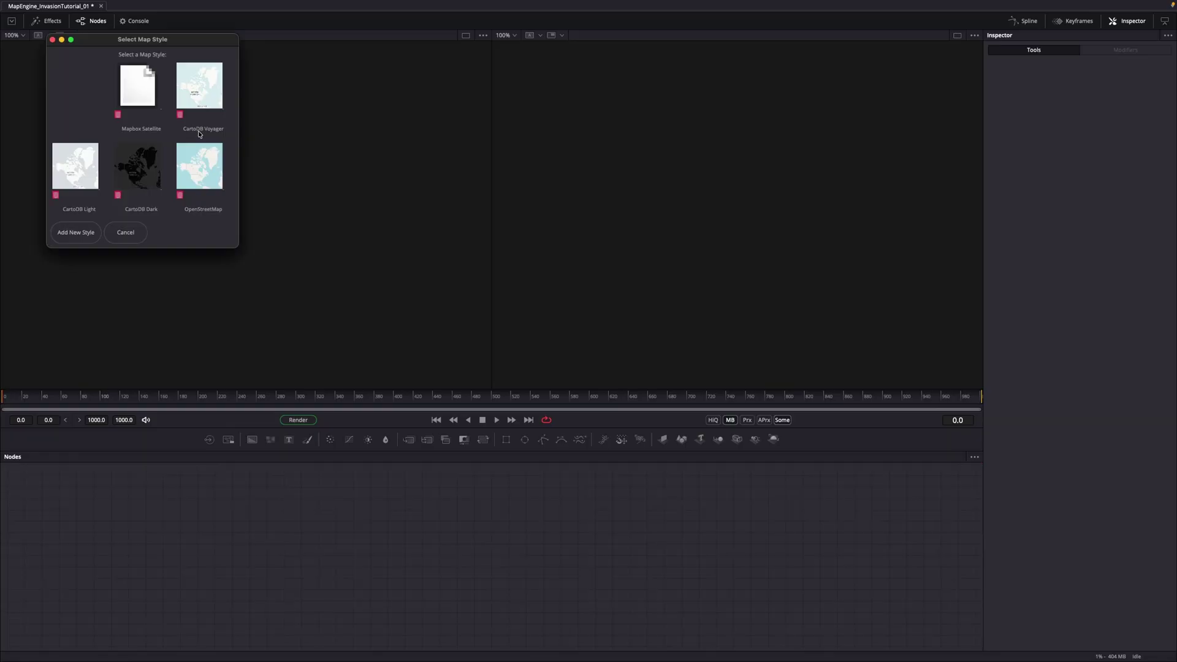
click(135, 89)
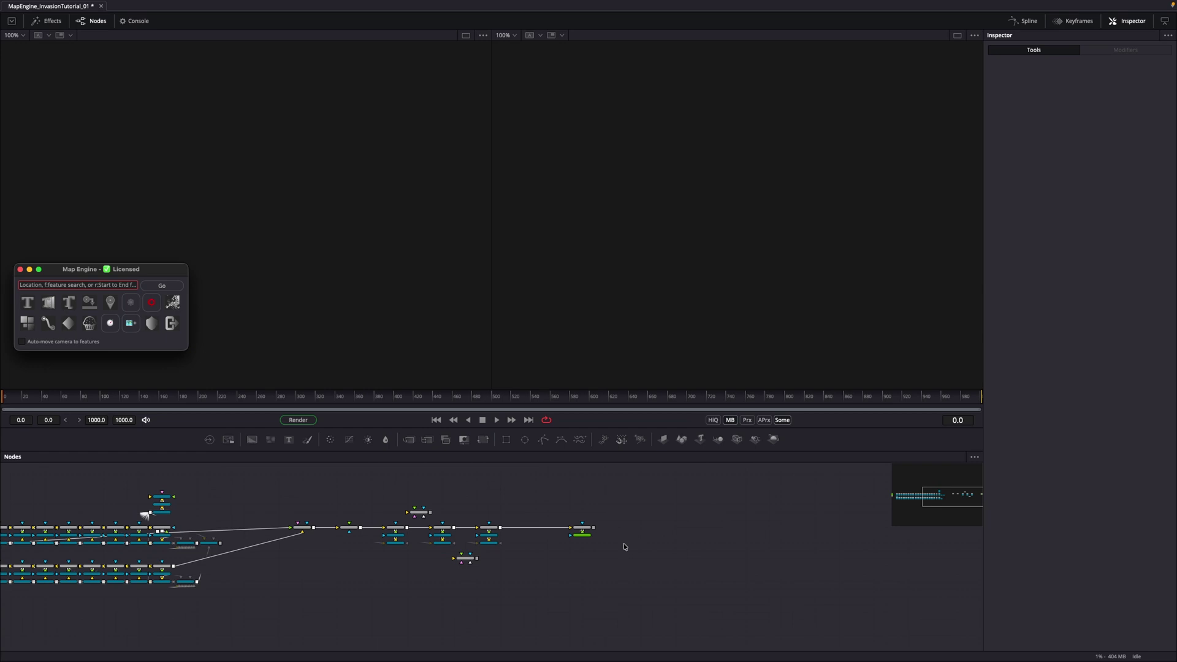
View the final map node, go to Europe, and zoom out 2X for a wider view.
drag(758, 518, 748, 315)
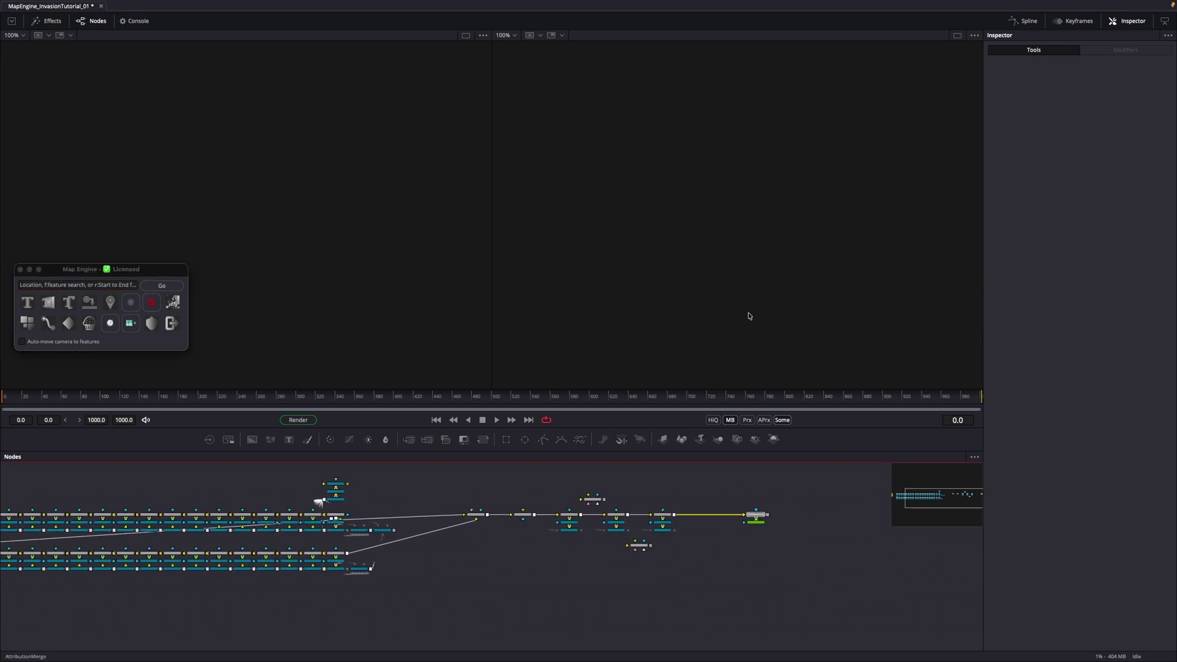
click(106, 285)
text(Europe)
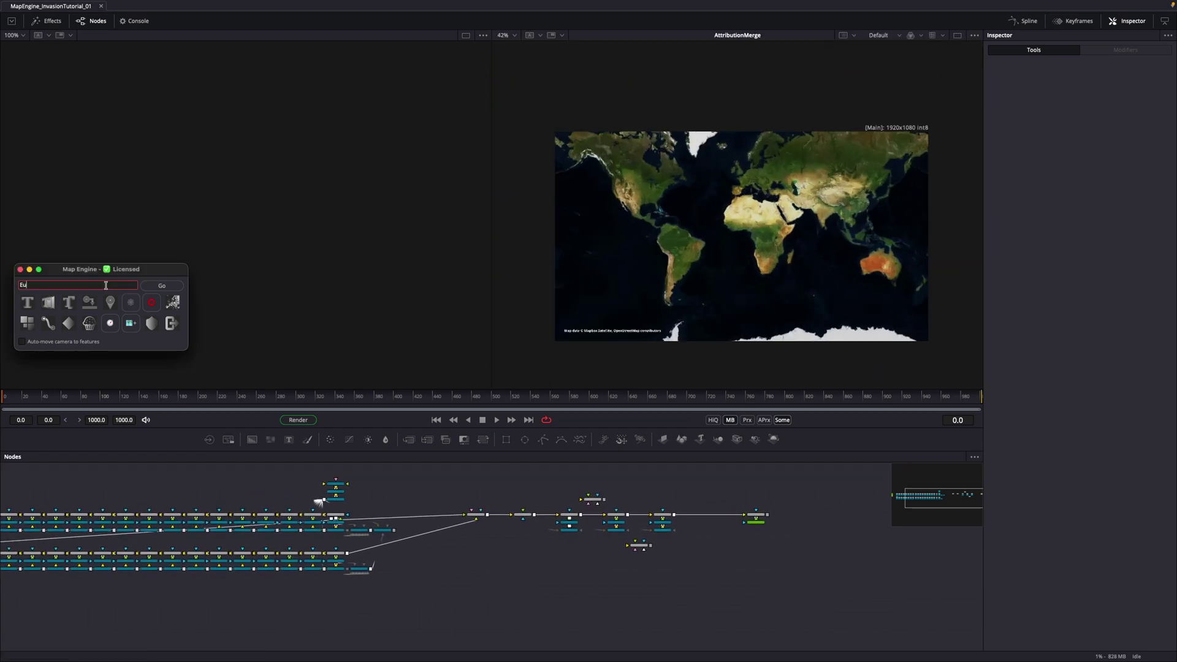
click(167, 288)
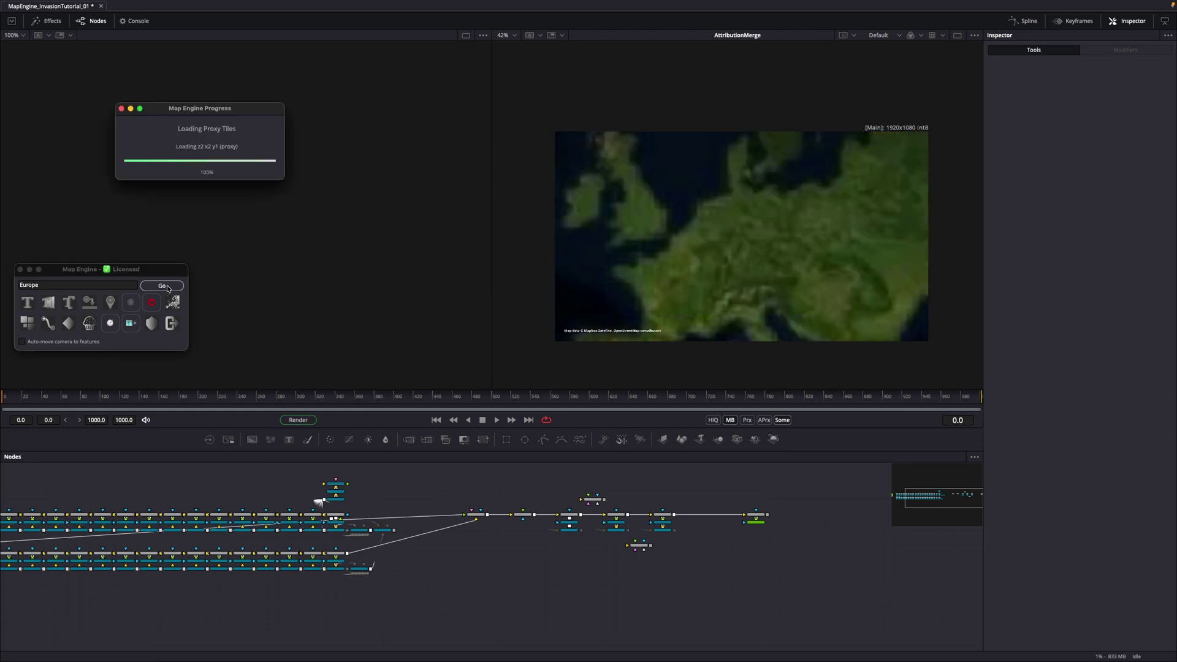
click(109, 324)
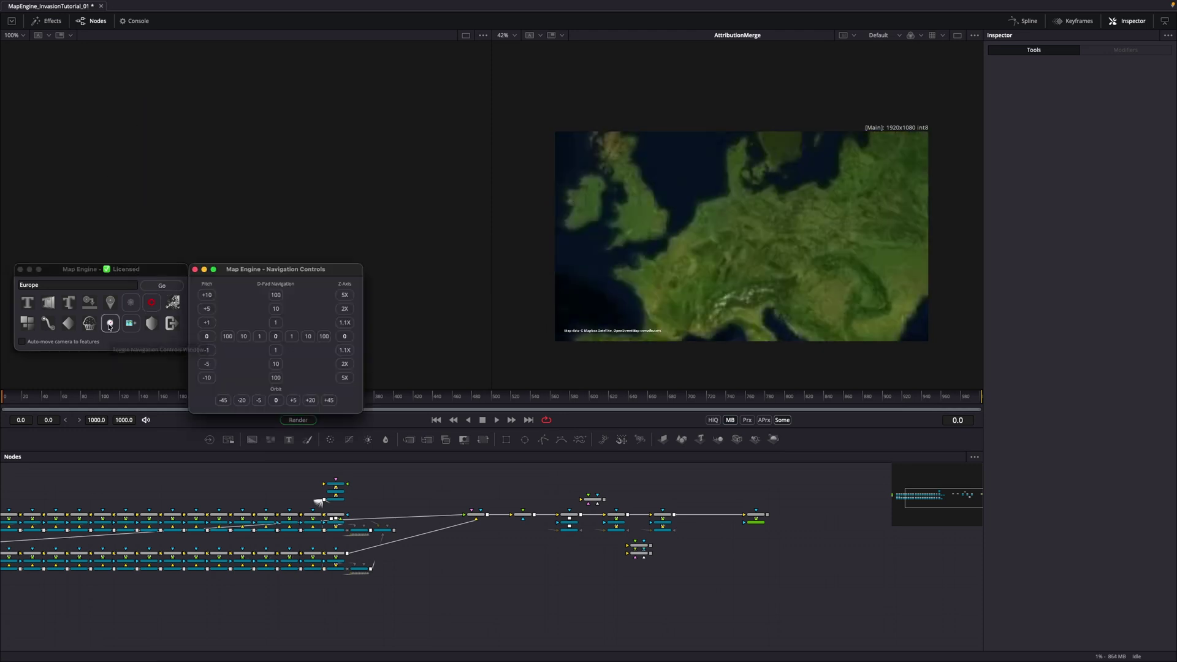
click(346, 309)
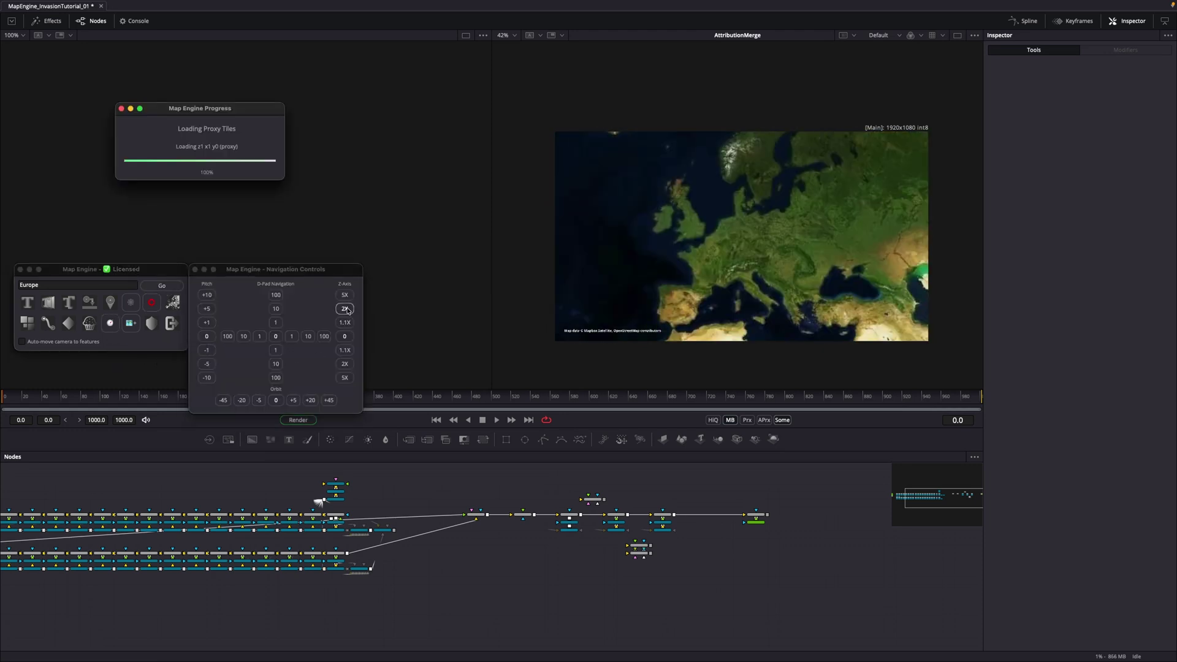
click(113, 326)
Import France and Germany from All Countries.geojson as white country shapes.
click(174, 304)
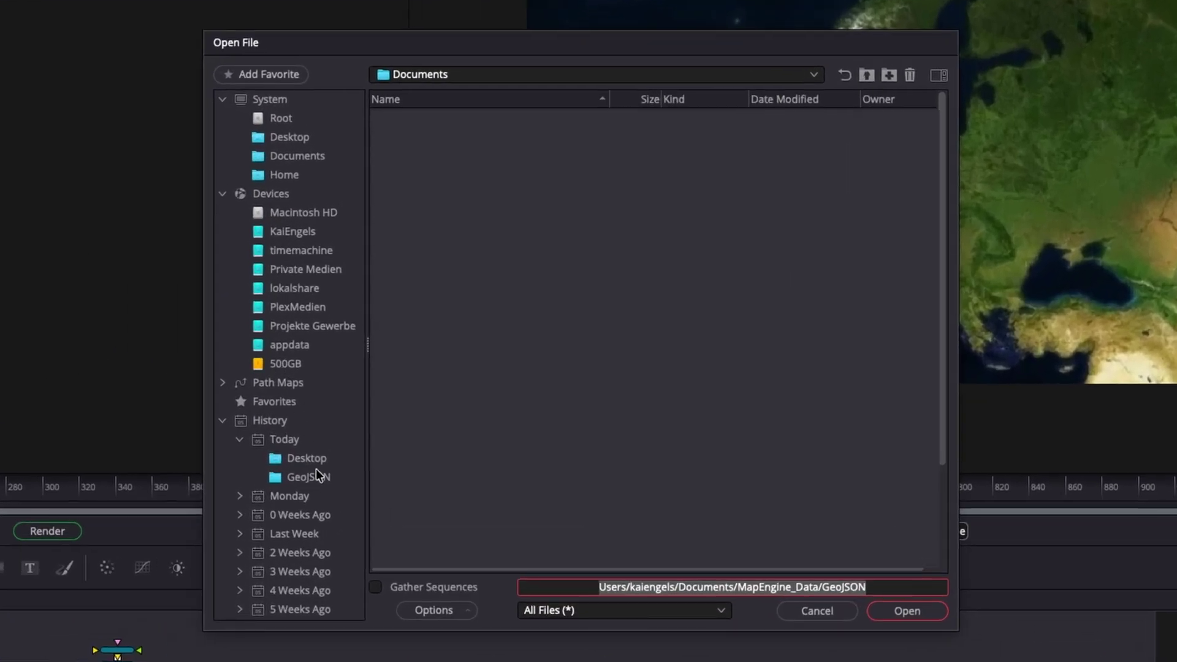
click(315, 473)
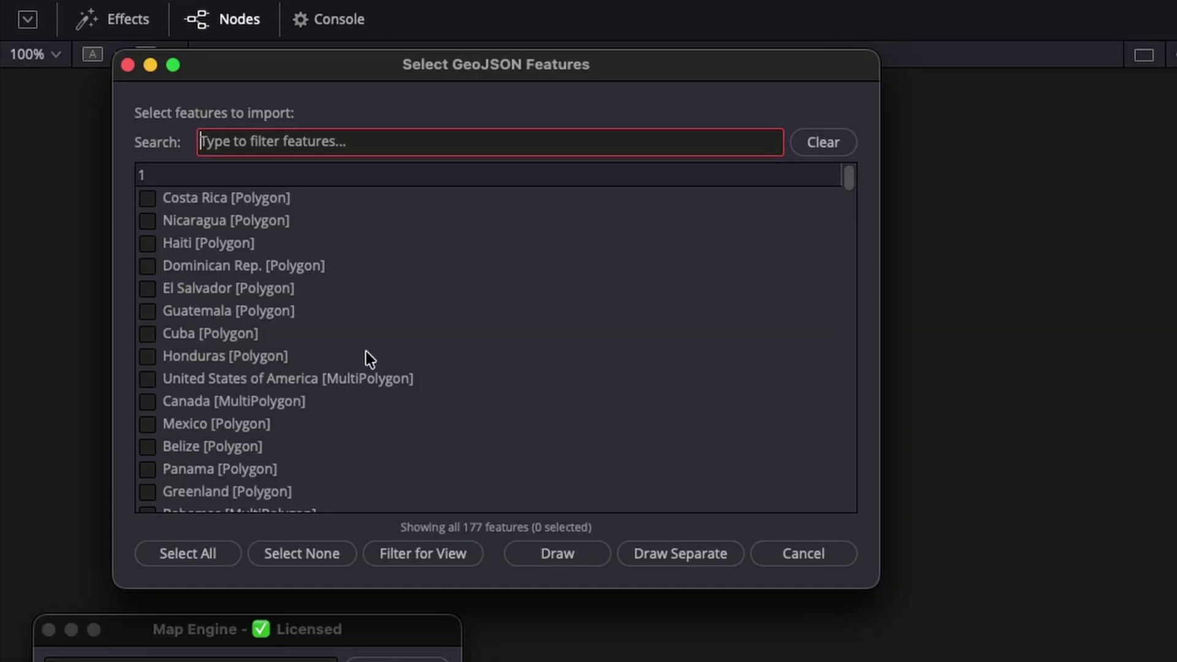
text(Fran)
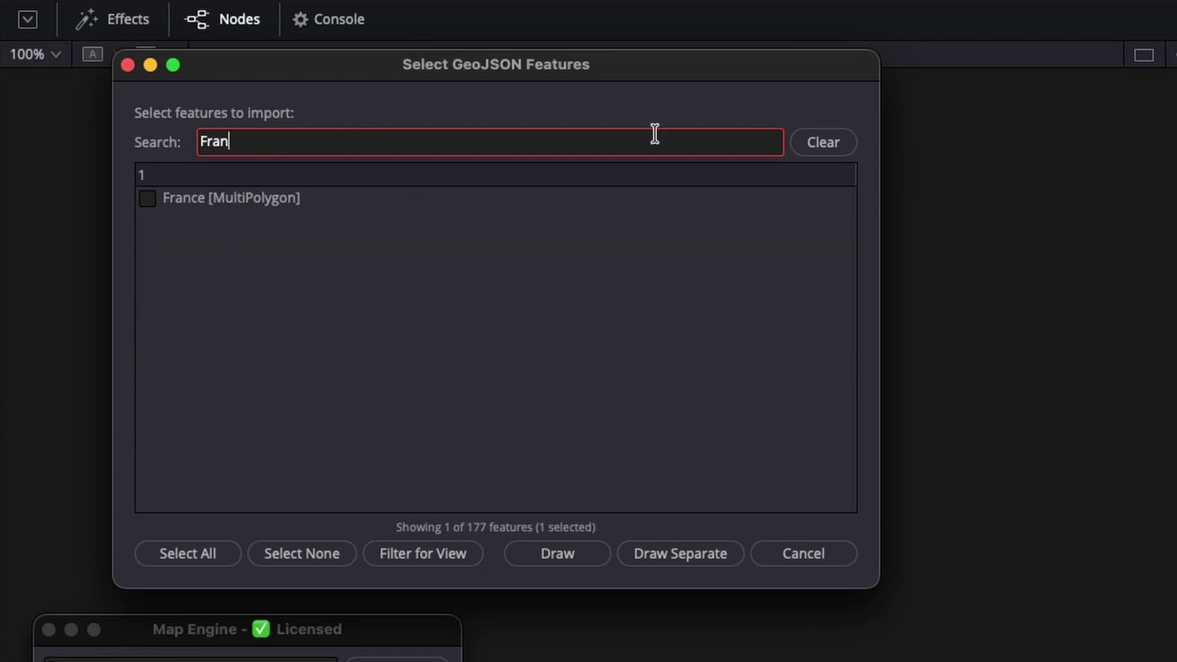
click(147, 198)
click(856, 147)
text(Germ)
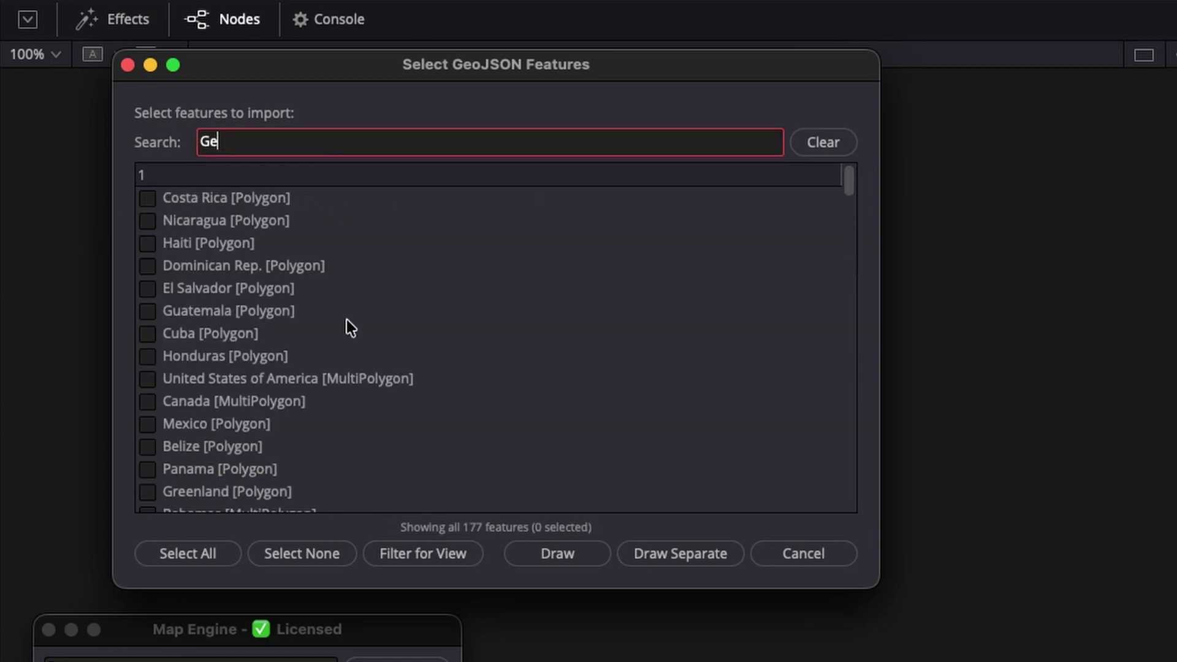
click(148, 200)
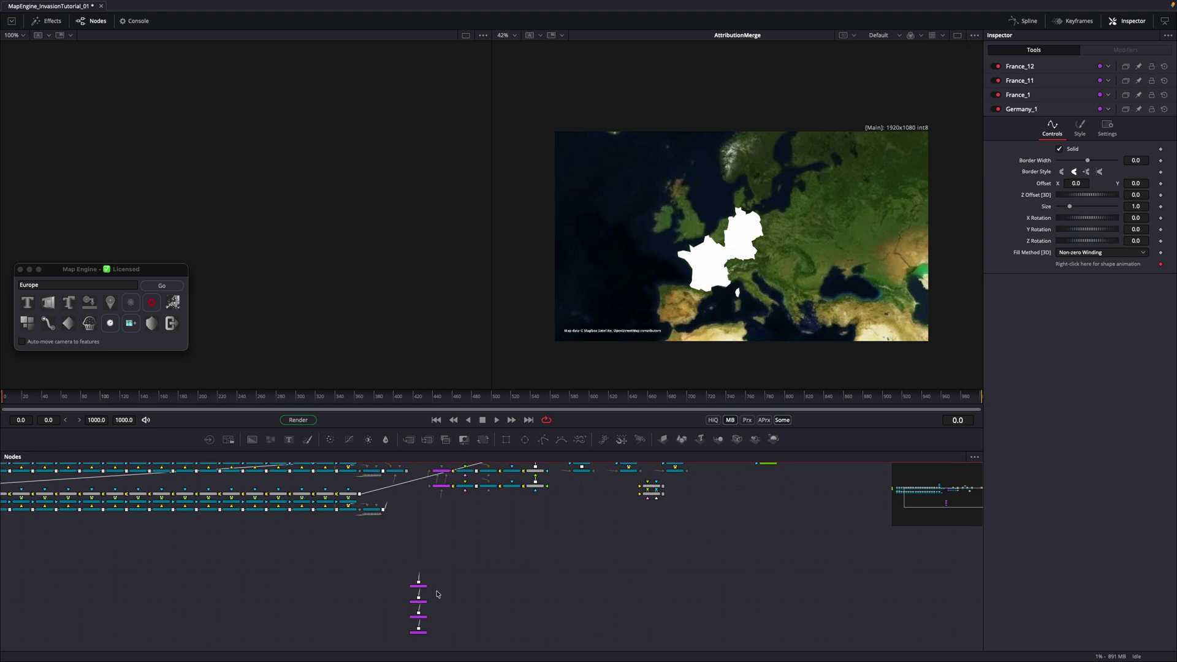
Add a Background2 node and place it on the map as an image plane.
click(423, 475)
scroll(429, 502, up, 5)
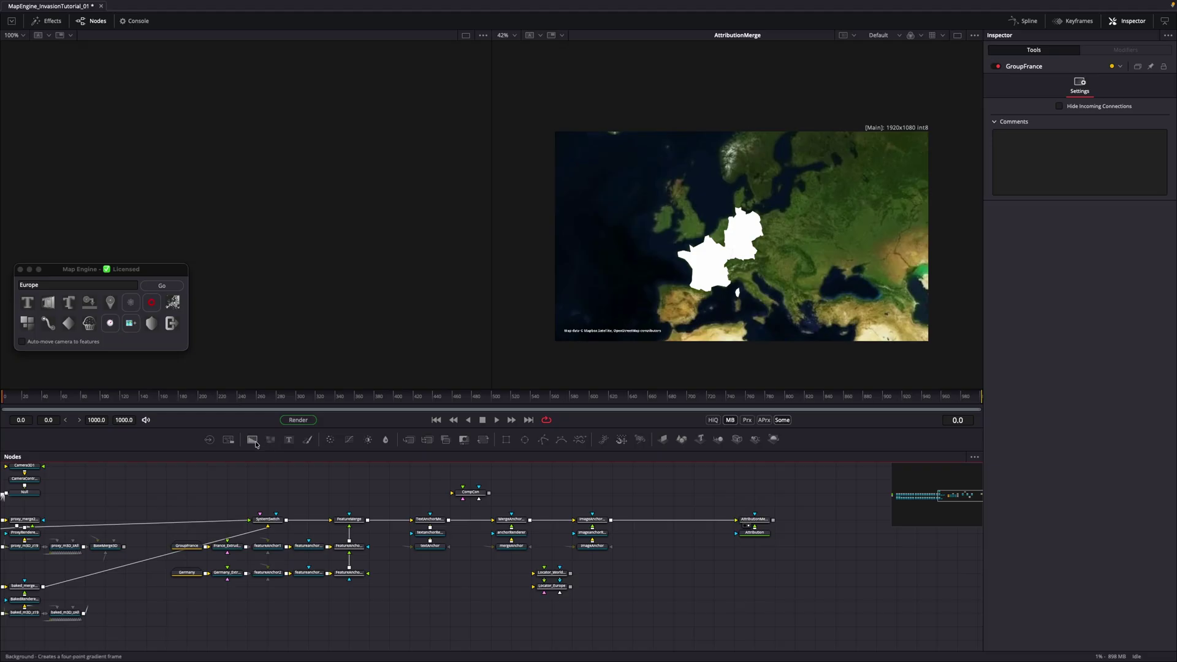
drag(626, 582, 639, 602)
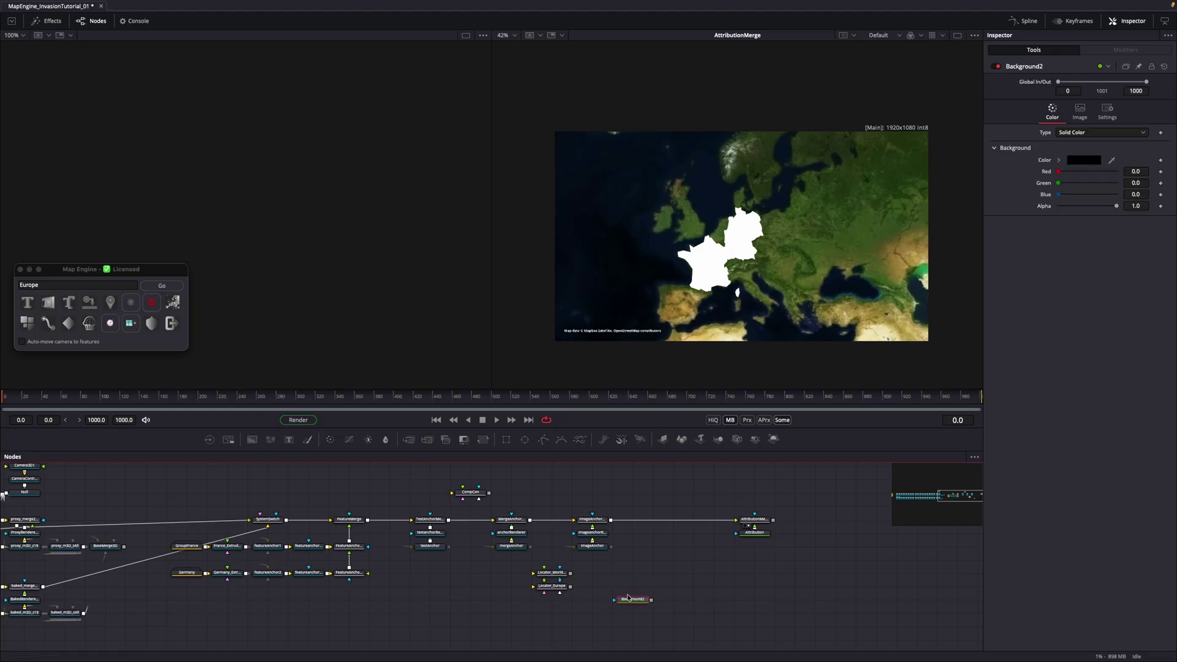
click(89, 302)
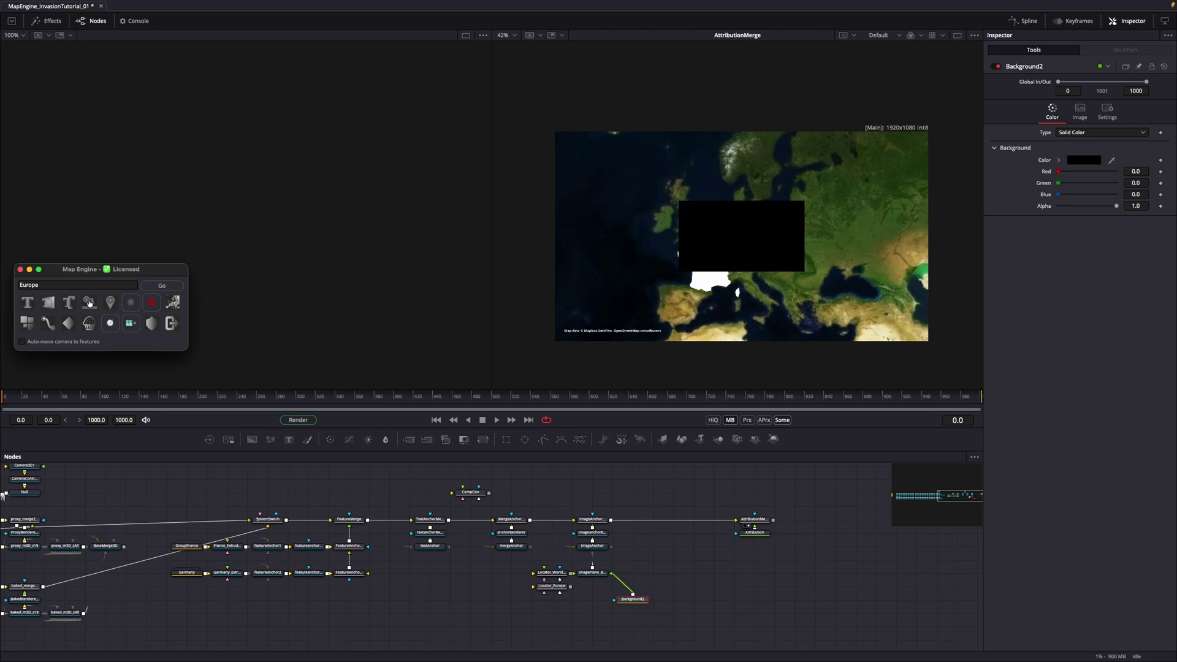
drag(647, 603, 663, 572)
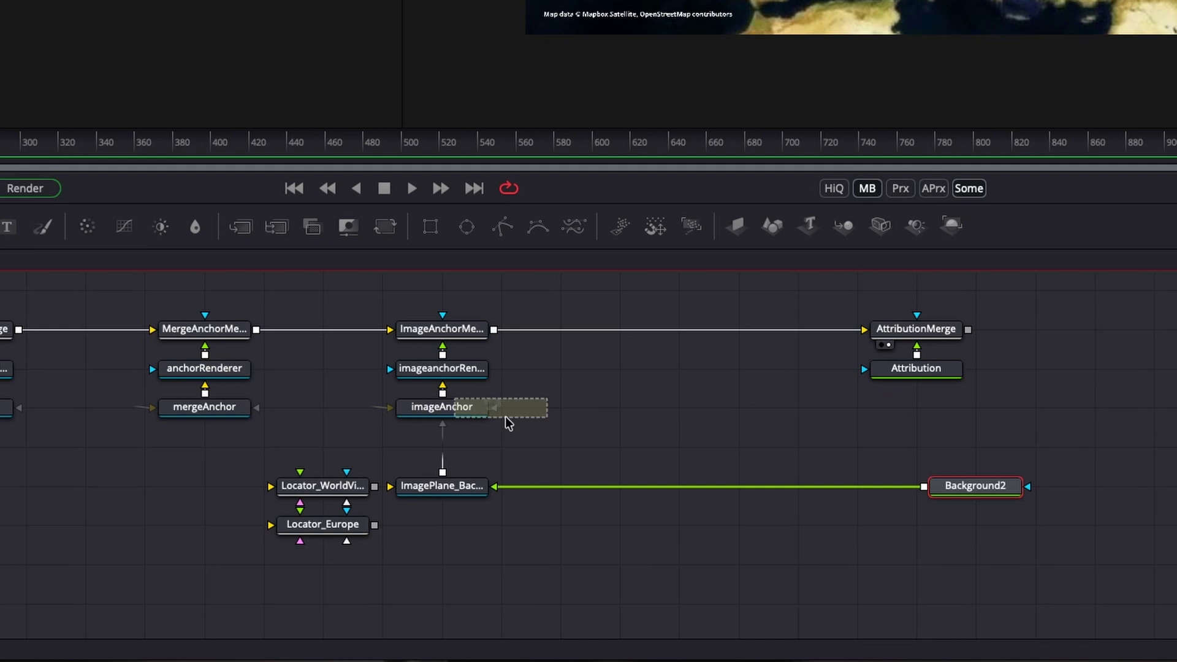
Merge Background2 over a new FastNoise1, with Transform1 after Merge1 and Transform2 after FastNoise1.
drag(507, 423, 797, 447)
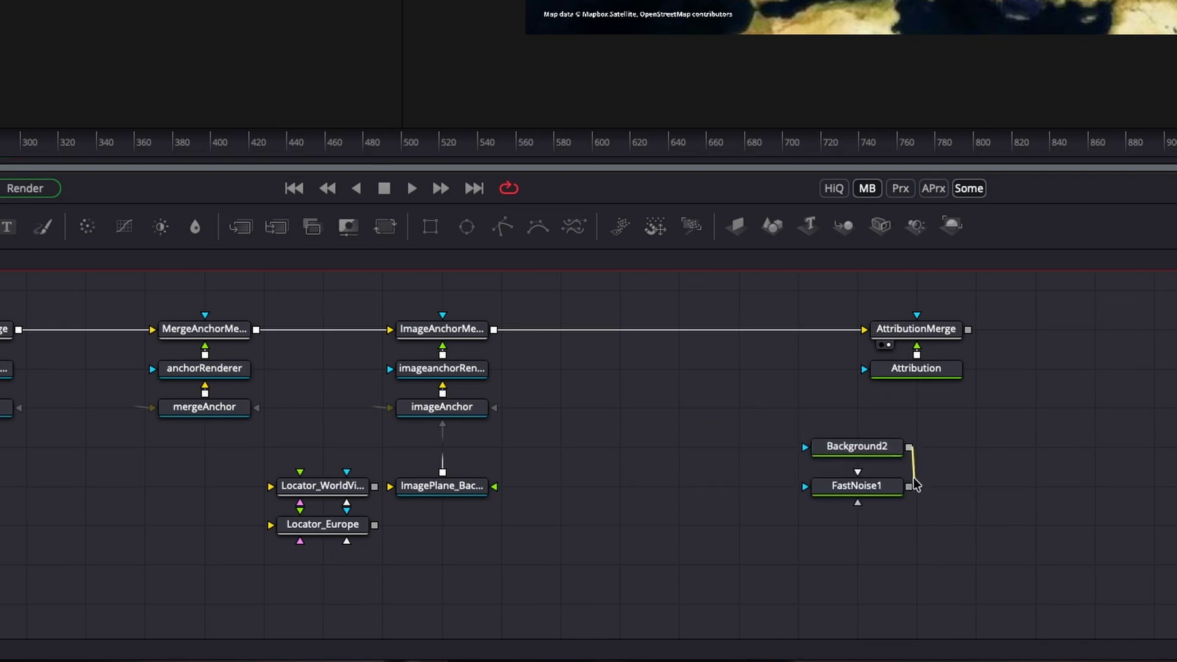
drag(911, 488, 680, 493)
click(395, 230)
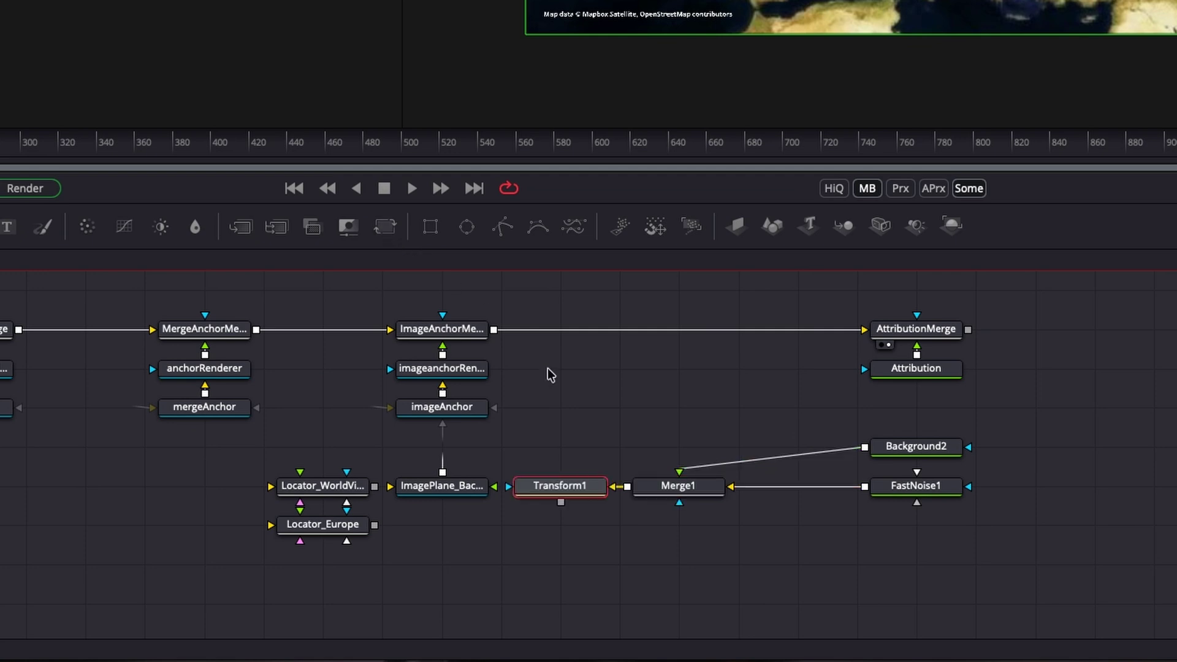
drag(457, 487, 458, 488)
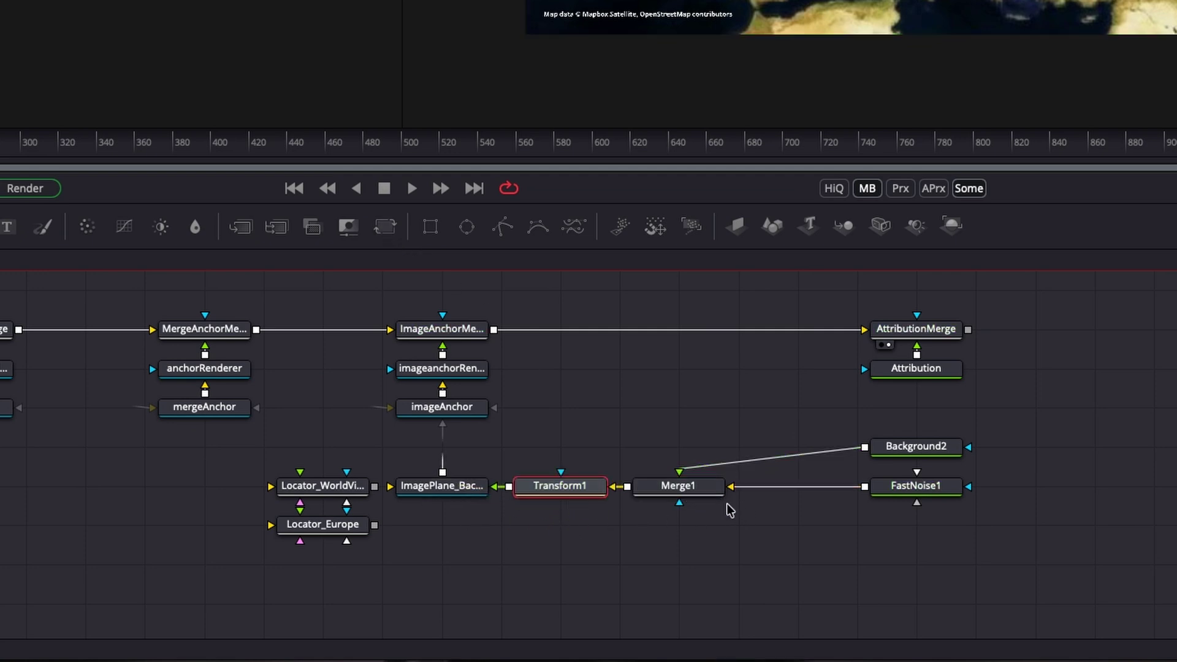
click(885, 480)
click(385, 228)
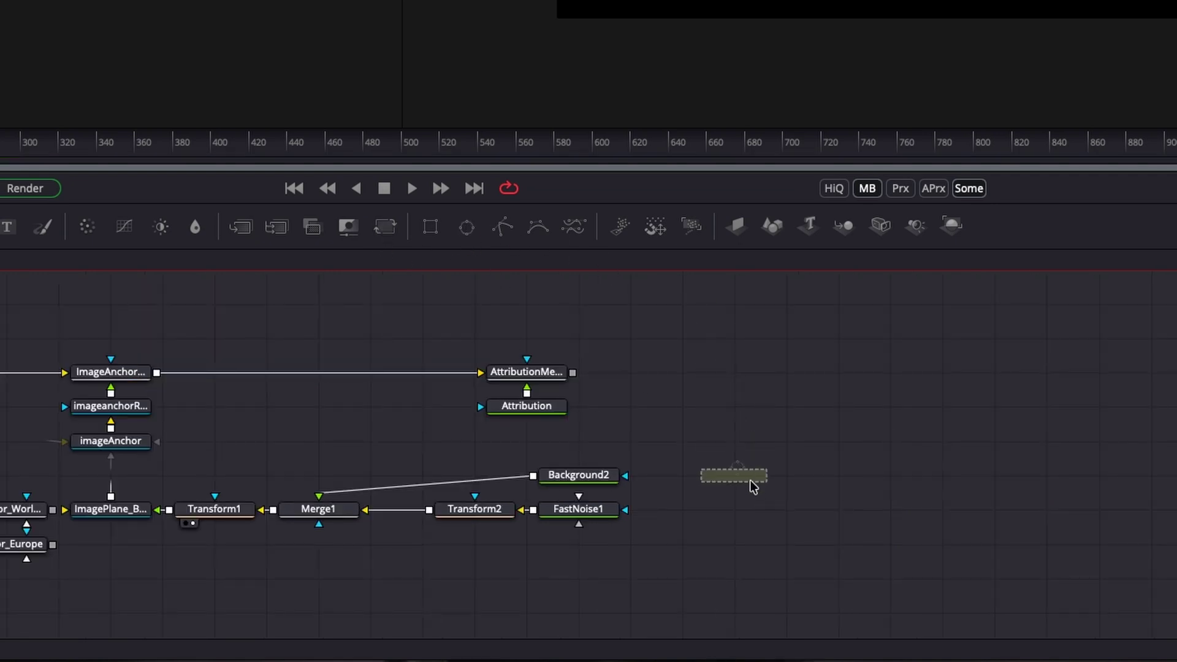
Mask Background2 with Ellipse1, shrinking the ellipse to about 0.39 size.
drag(598, 477, 576, 514)
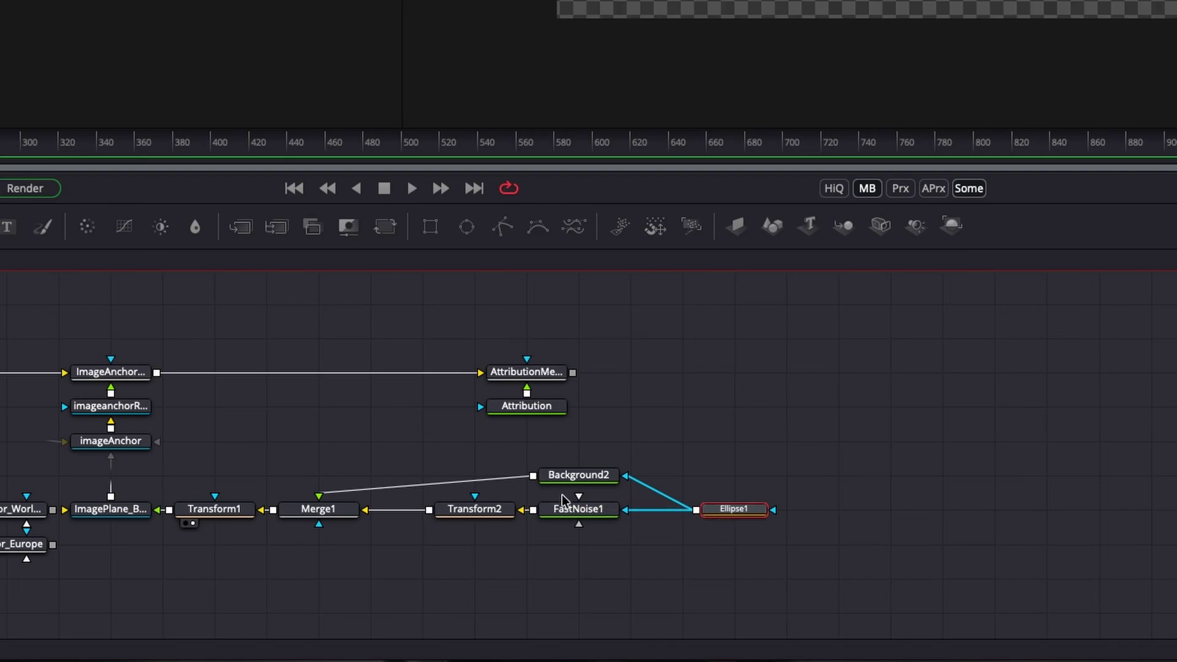
drag(787, 307, 778, 292)
scroll(524, 575, up, 5)
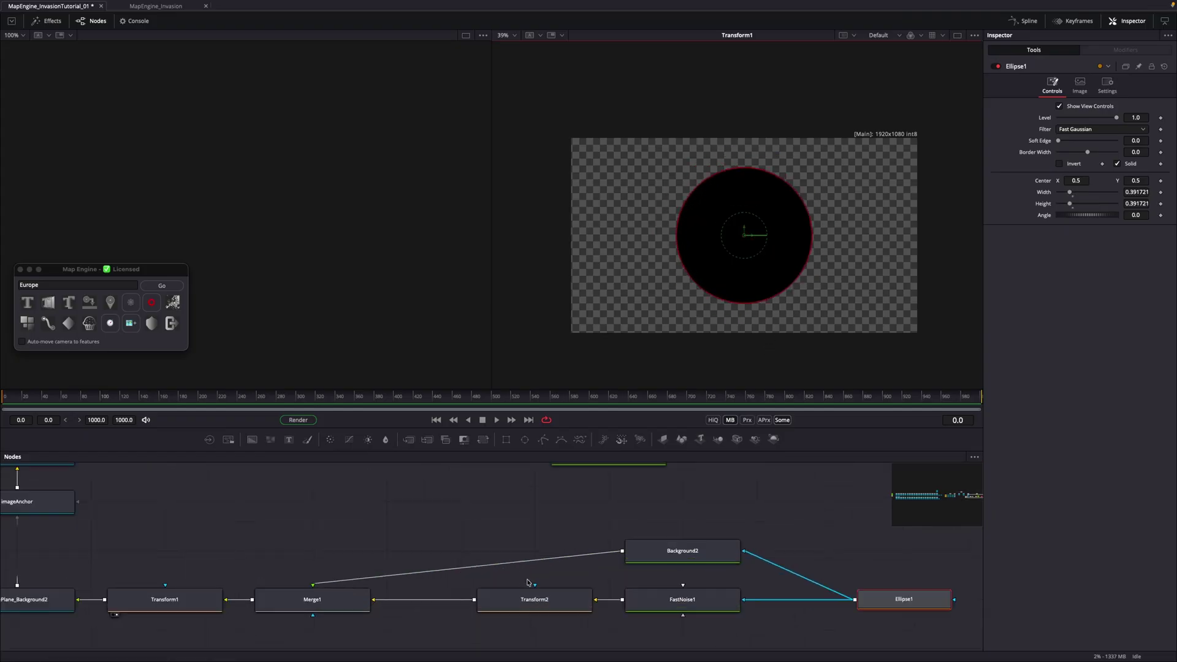
Enlarge Transform2 to about 1.12 size and soften Ellipse1's edge to about 0.036.
click(546, 596)
drag(917, 333, 939, 342)
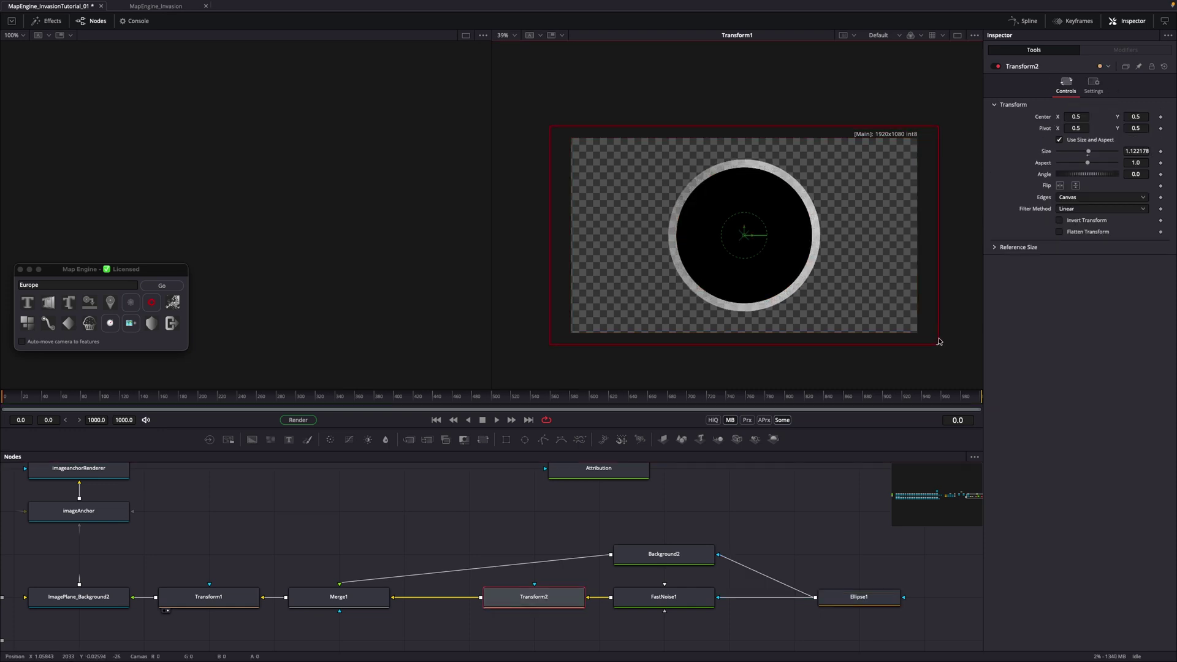
click(885, 594)
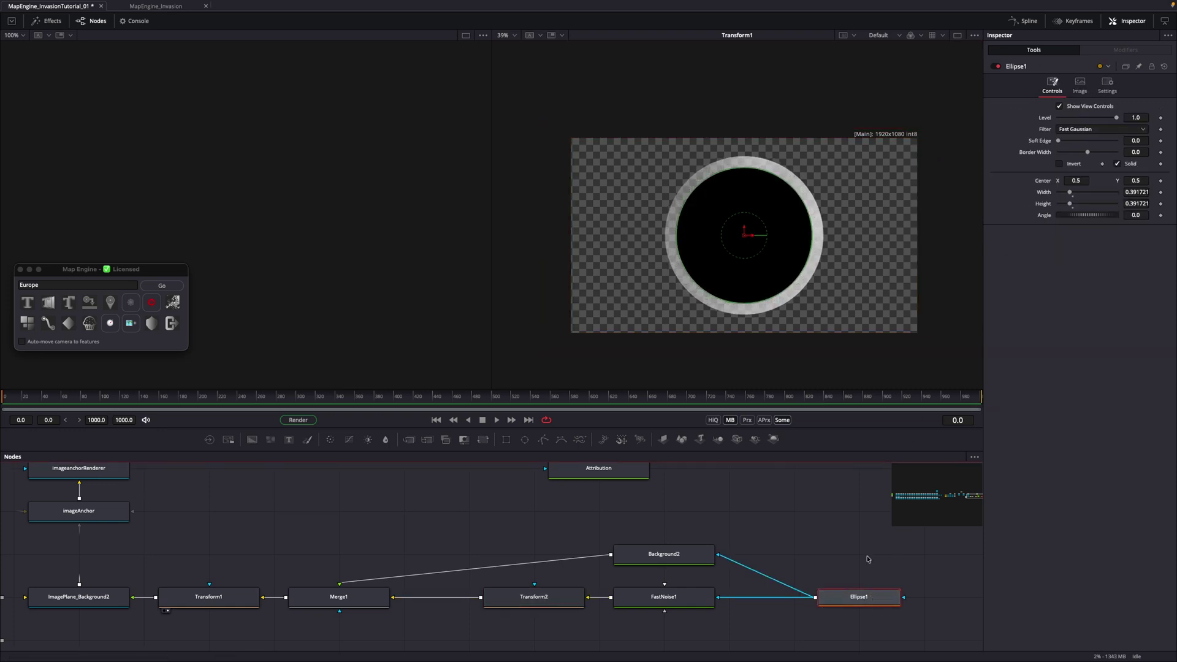
drag(1059, 142, 1069, 143)
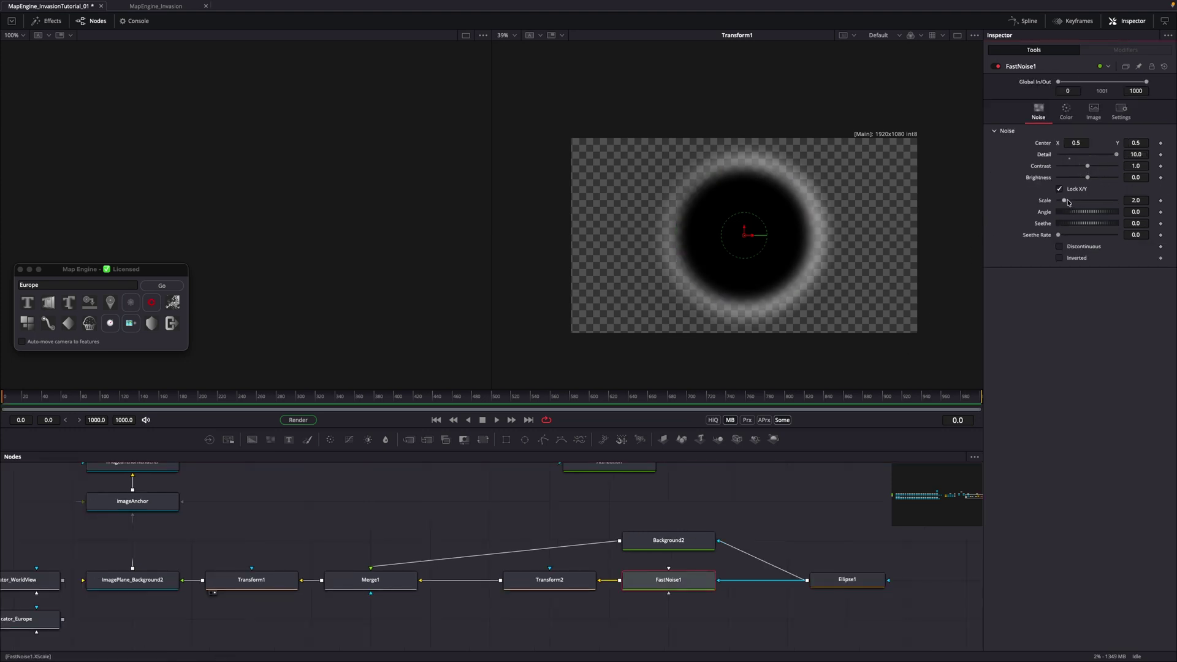
Set FastNoise1 Scale to 20 and raise Contrast to about 2.27.
drag(1066, 202, 1125, 204)
scroll(820, 226, up, 4)
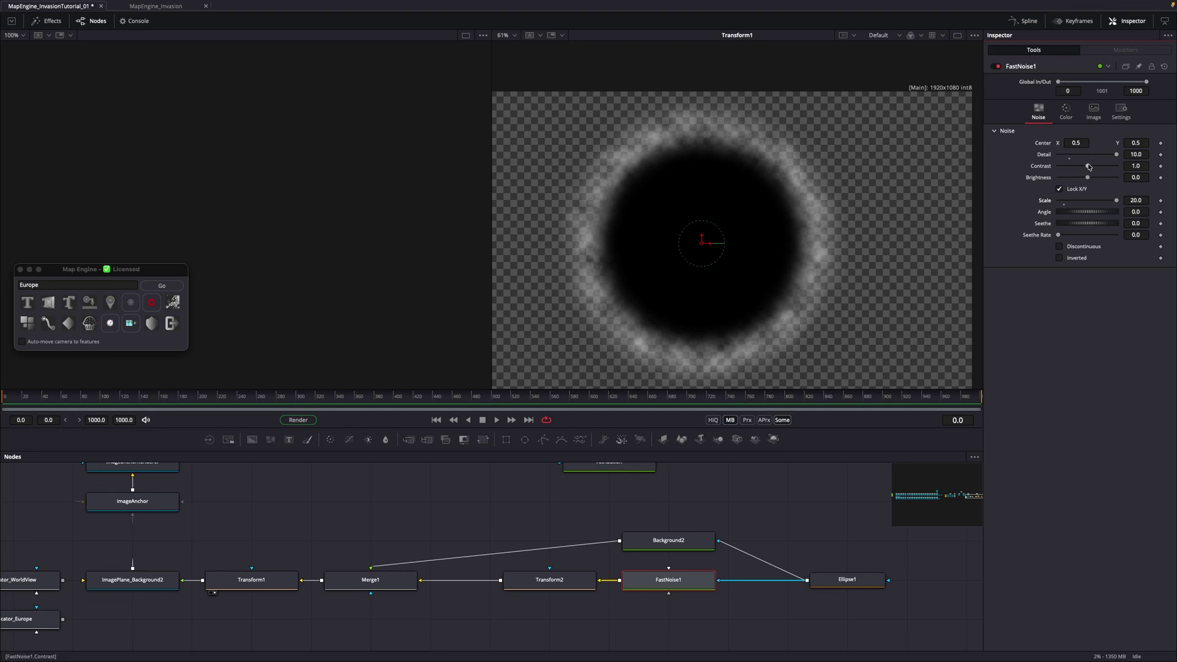
drag(1088, 167, 1093, 168)
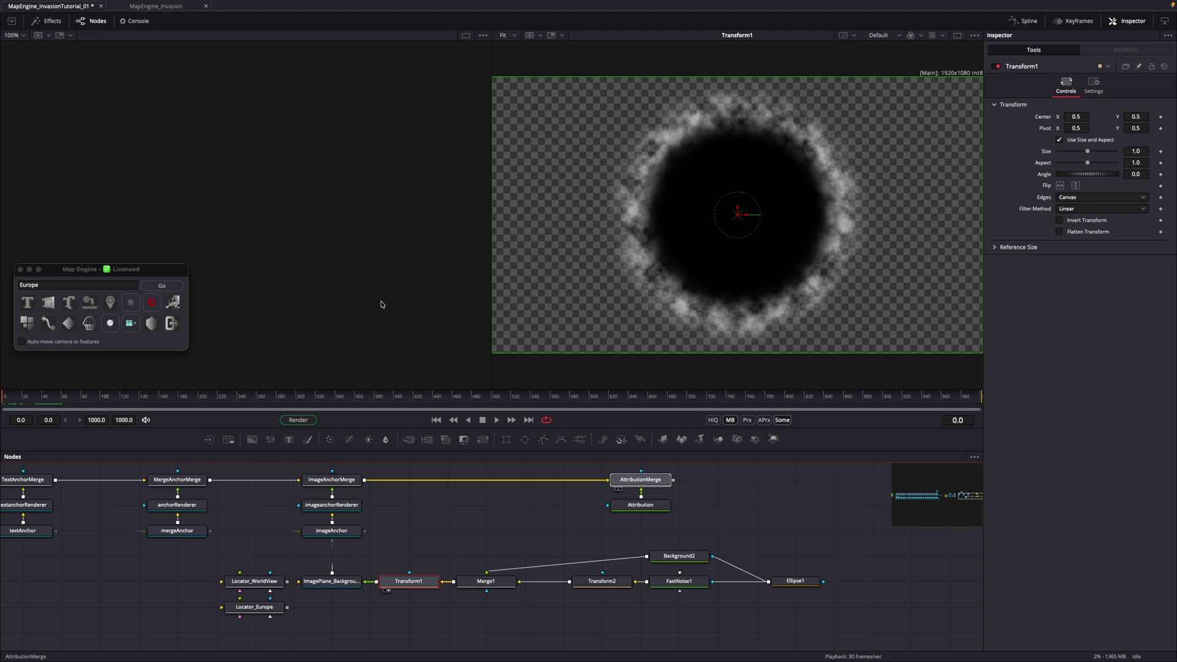
Load AttributionMerge into the left viewer and bring the feature anchor nodes into view.
key(1)
drag(82, 268, 87, 399)
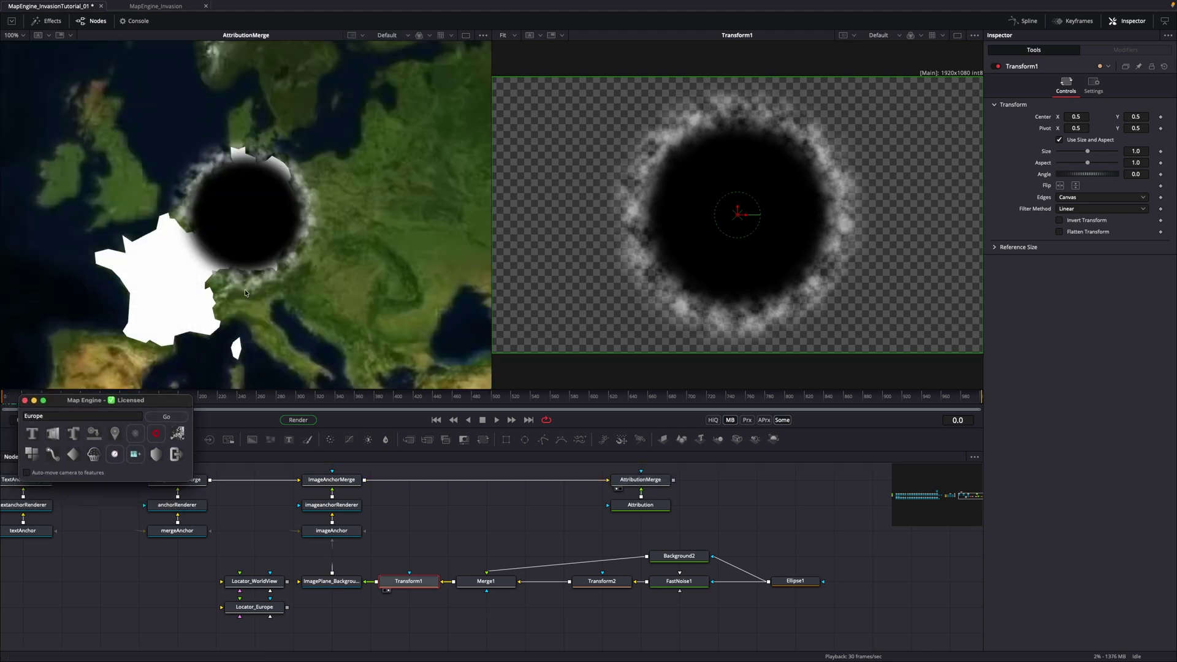
scroll(246, 292, down, 3)
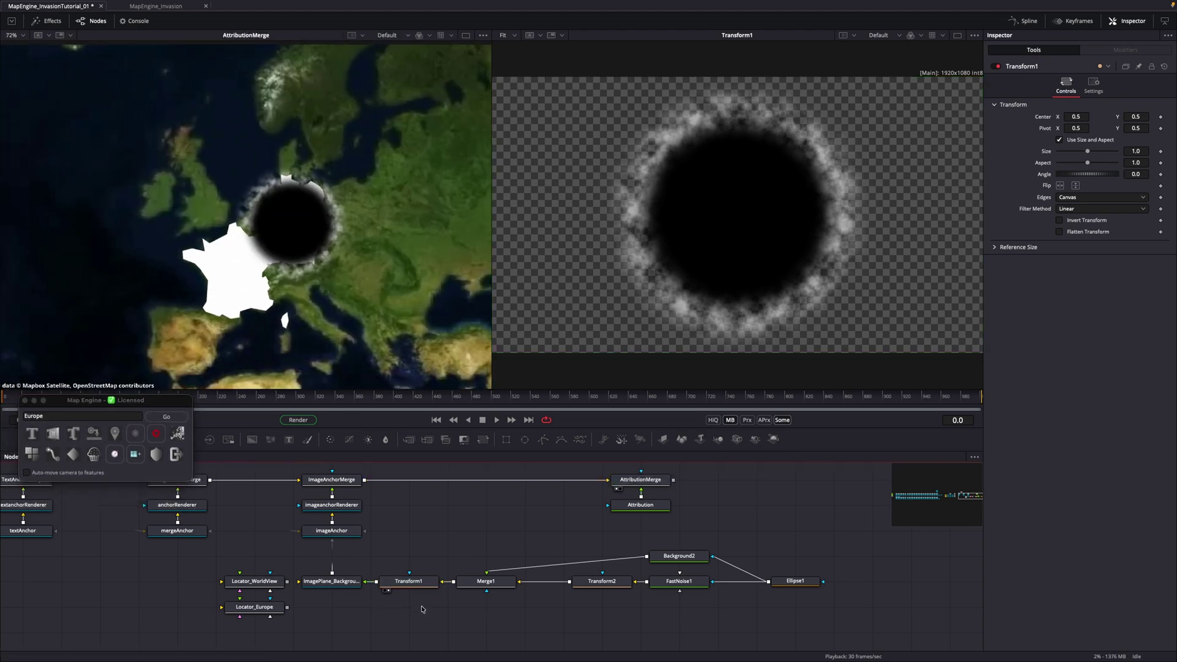
drag(422, 608, 638, 551)
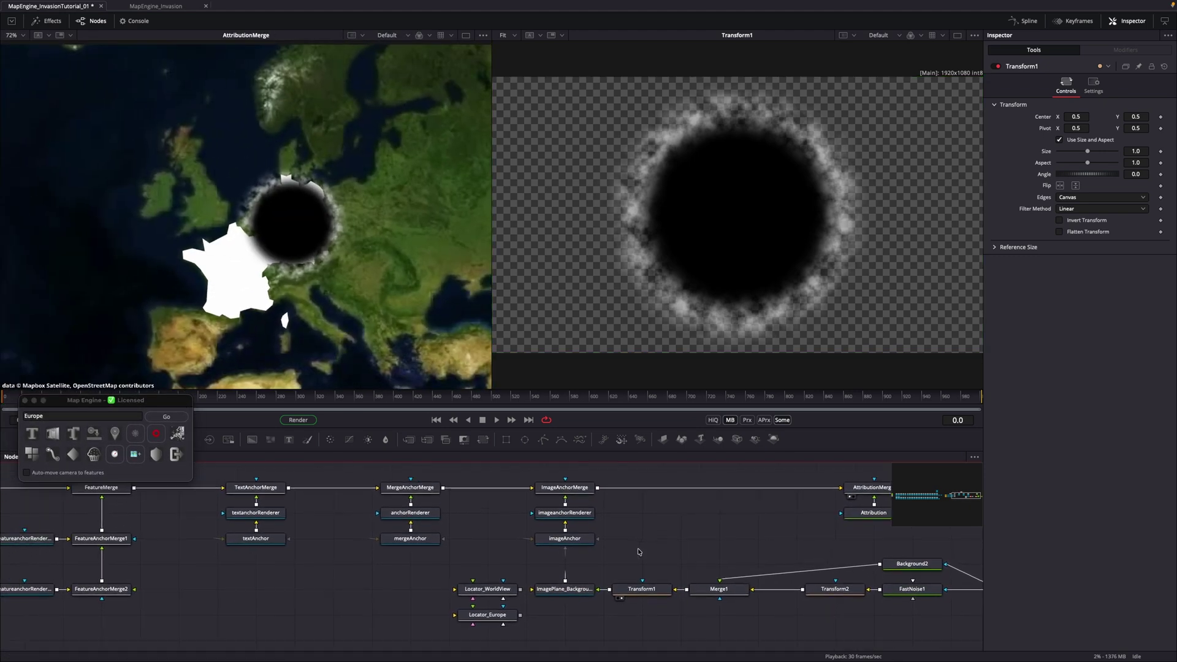
Inspect ImagePlane_Background2's Transform settings, then view featureanchorRenderer2's Germany mask alone.
click(561, 589)
click(1093, 84)
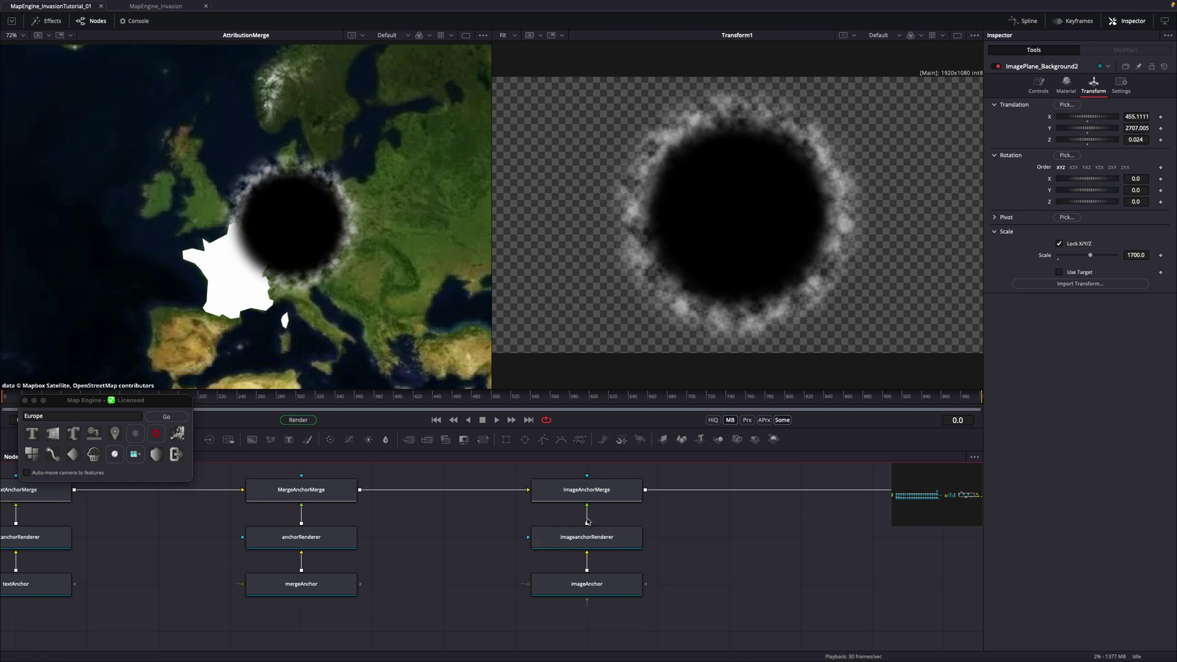
scroll(586, 521, down, 4)
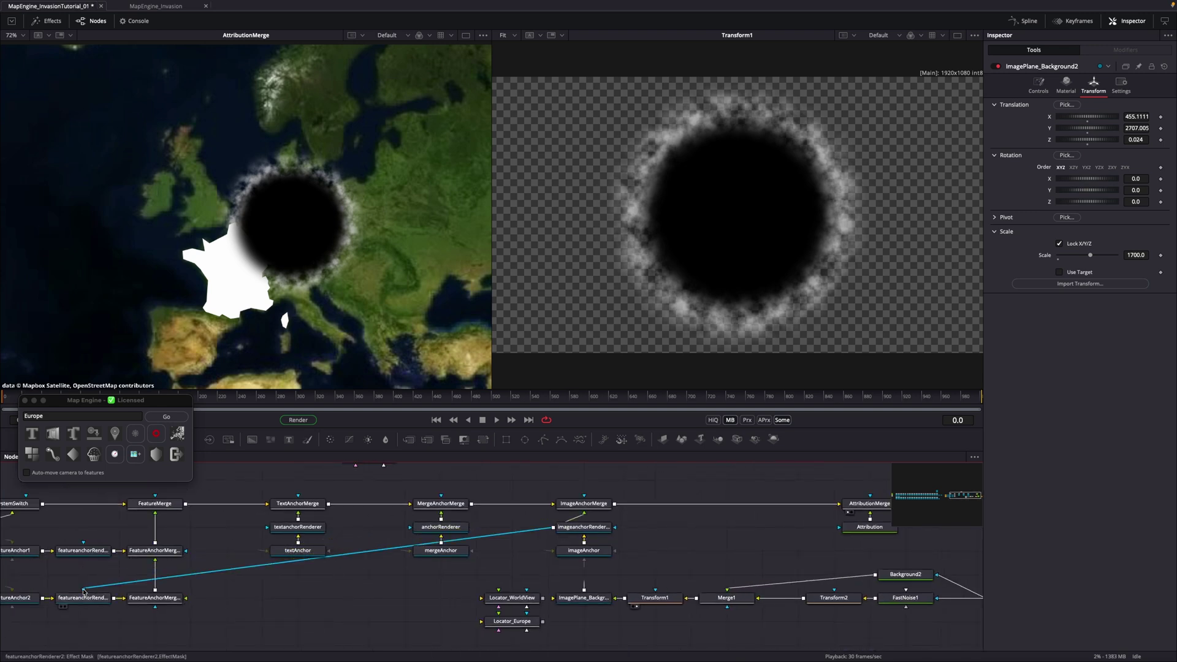
scroll(211, 606, left, 5)
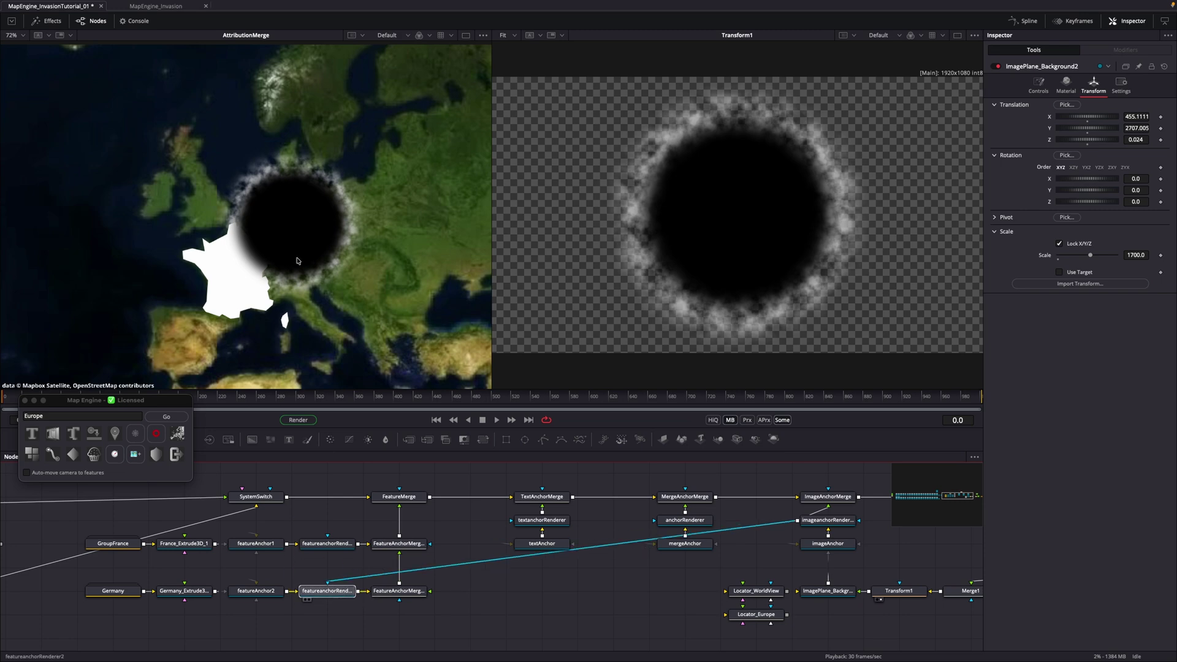
key(1)
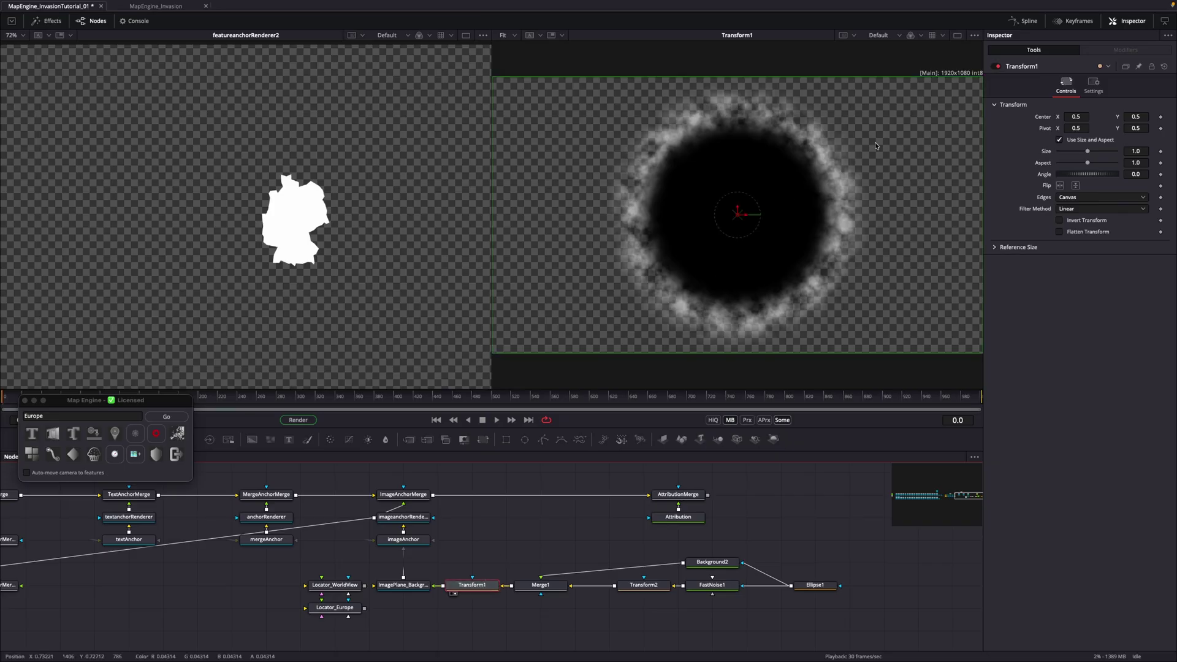
Move Transform1's pivot to about 0.378, 0.315 after test-scaling and undoing the Size change.
scroll(1070, 129, down, 1)
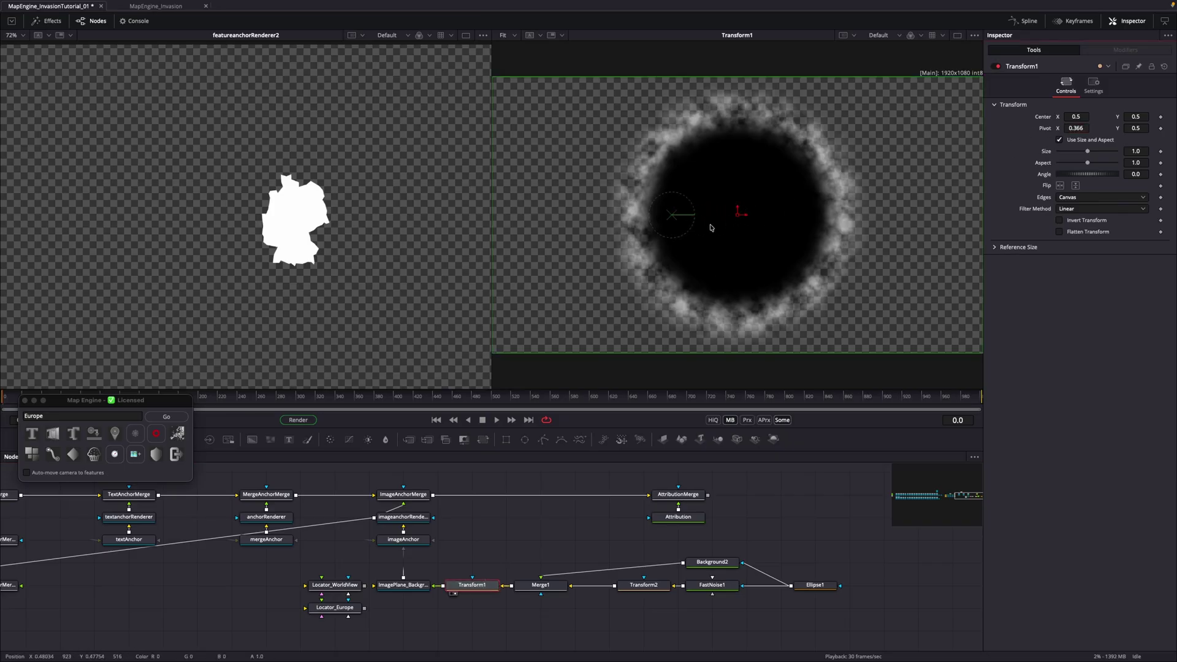
click(672, 217)
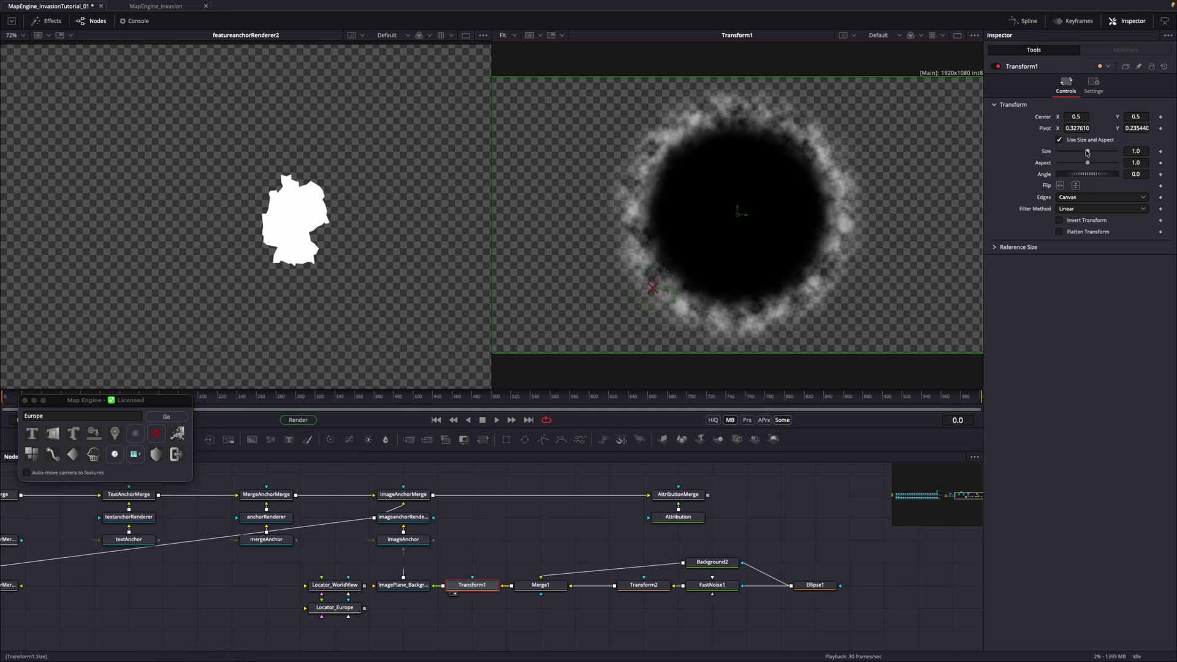
drag(1086, 153, 1065, 154)
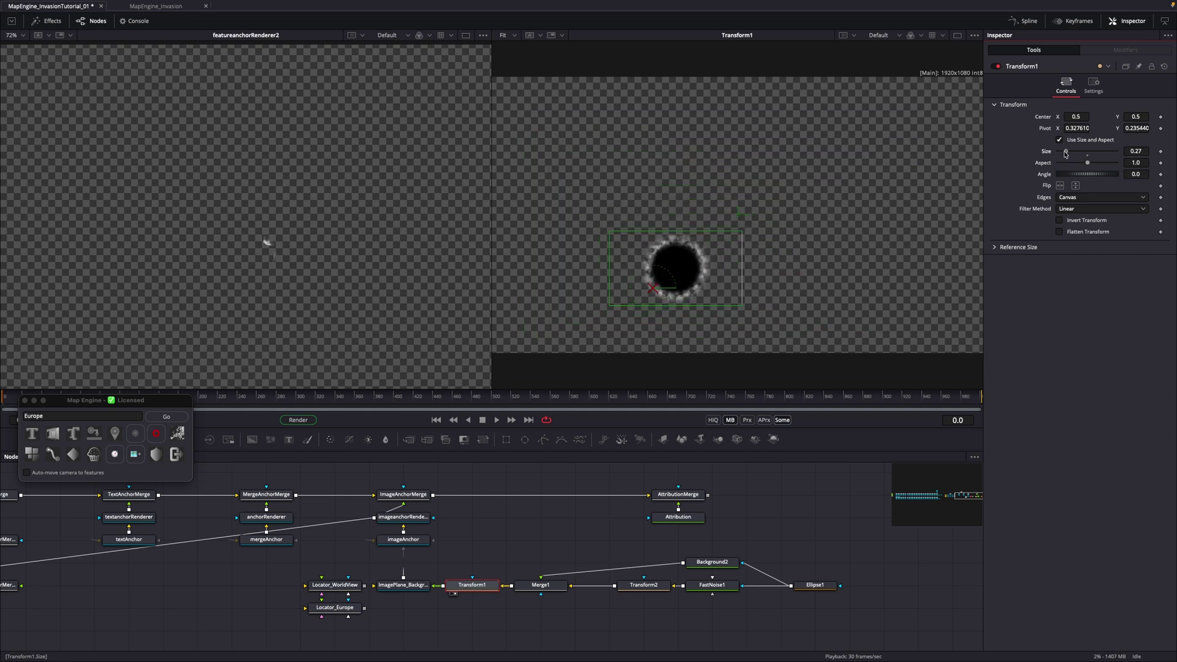
key(ctrl+z)
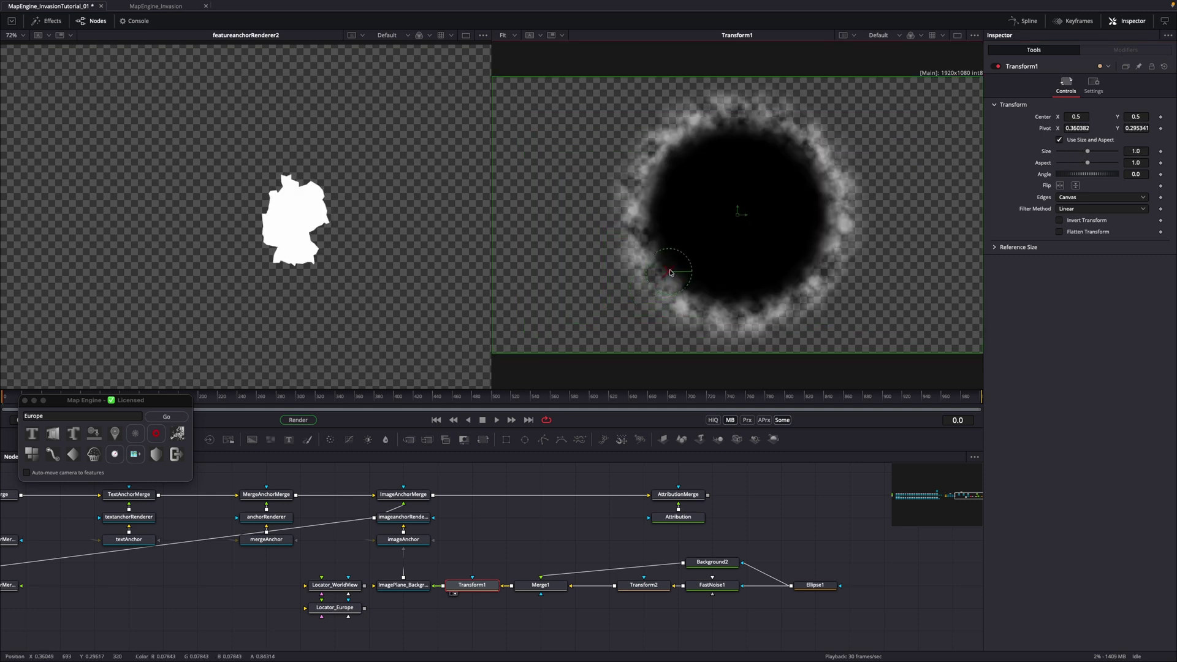
drag(670, 272, 678, 268)
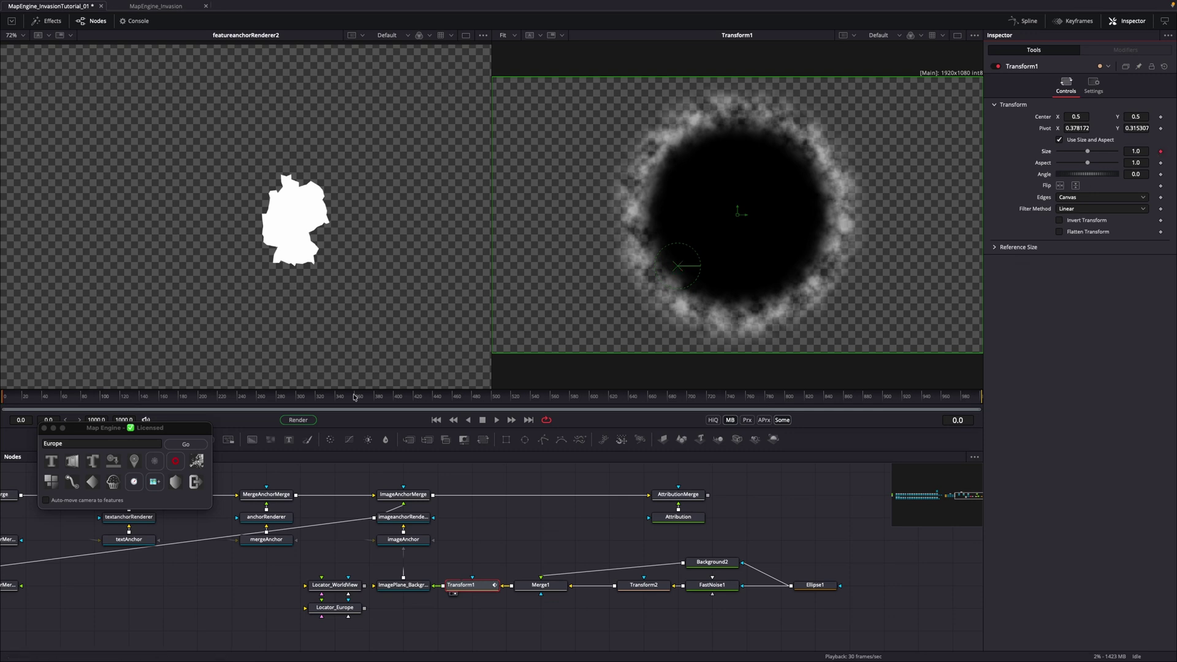
Keyframe Transform1 Size at 1.0 on frame 150 and 0 on frame 0, then preview.
drag(95, 404, 150, 400)
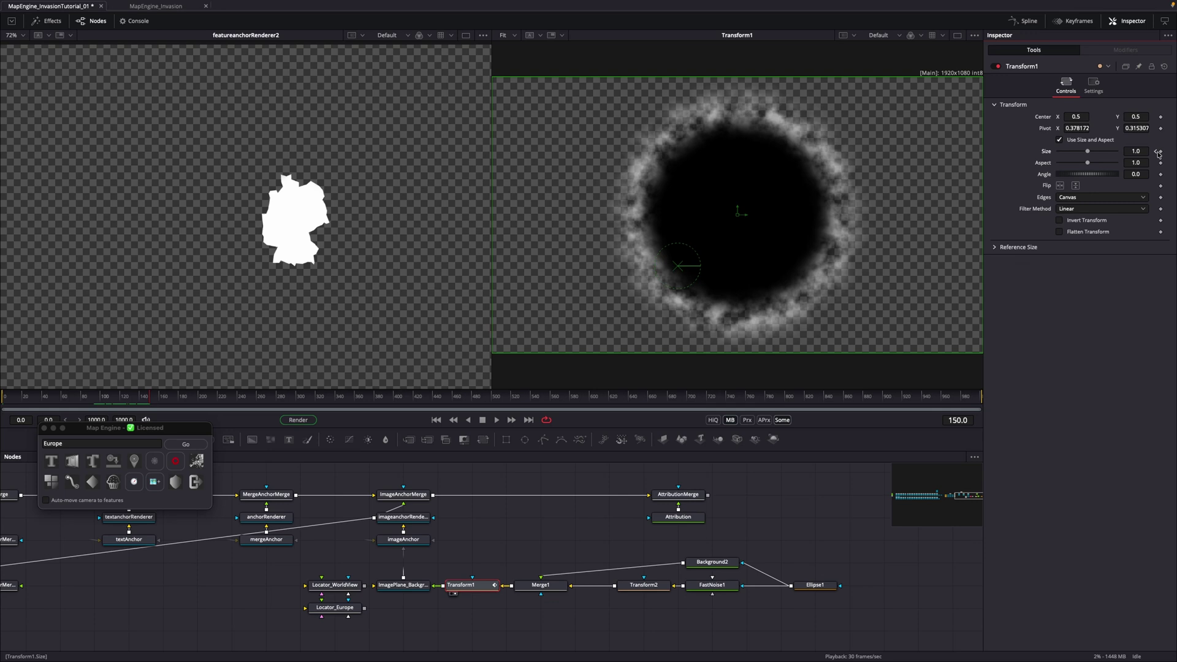
key(Home)
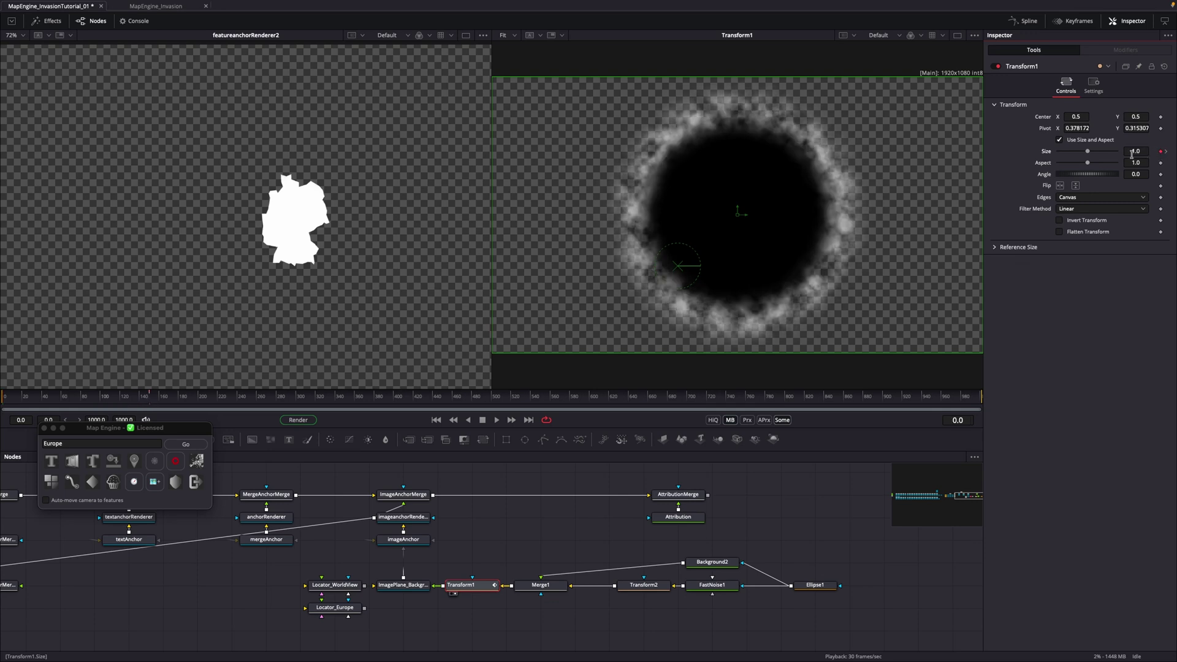
drag(1087, 154, 1059, 156)
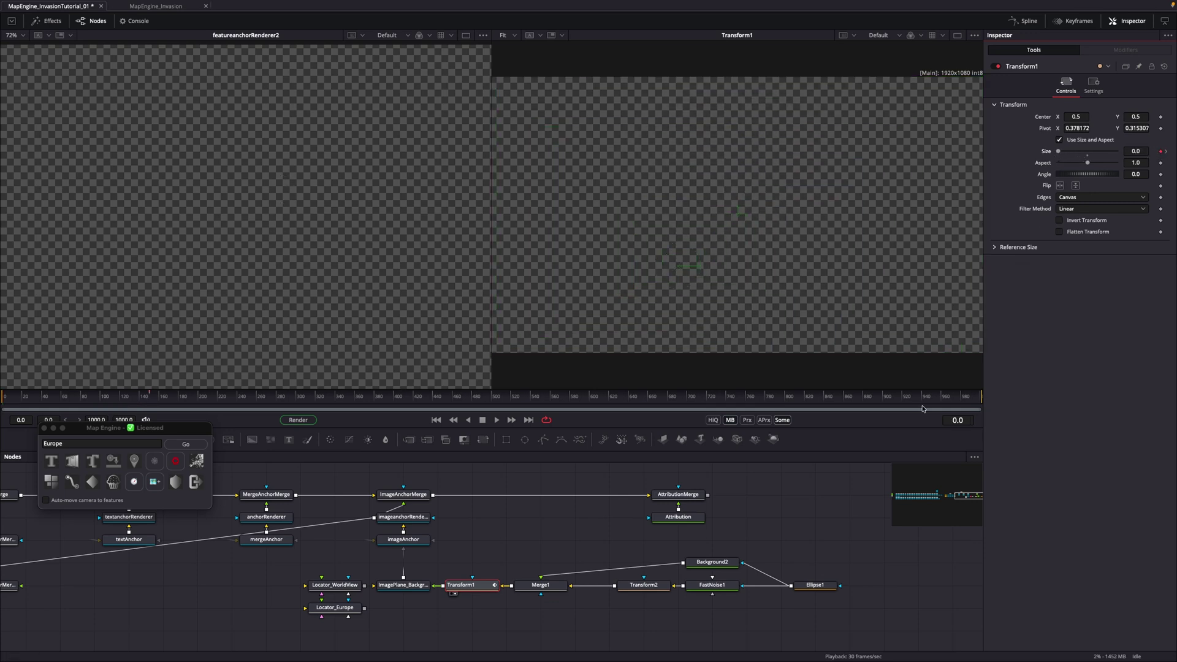
key(space)
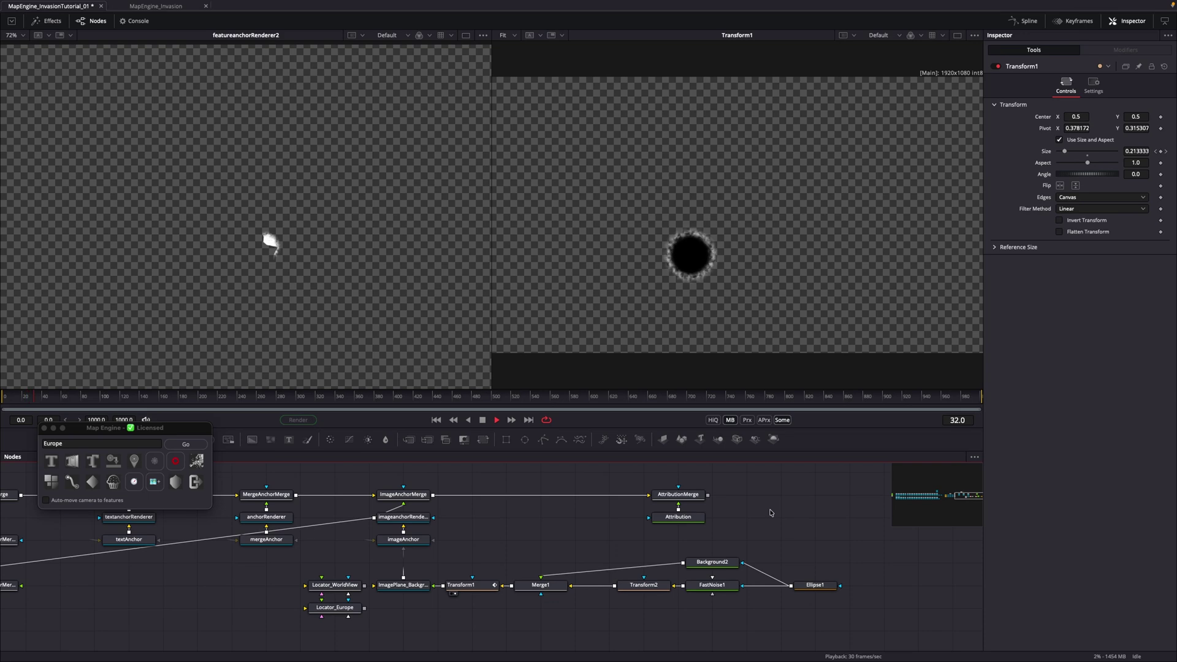
key(space)
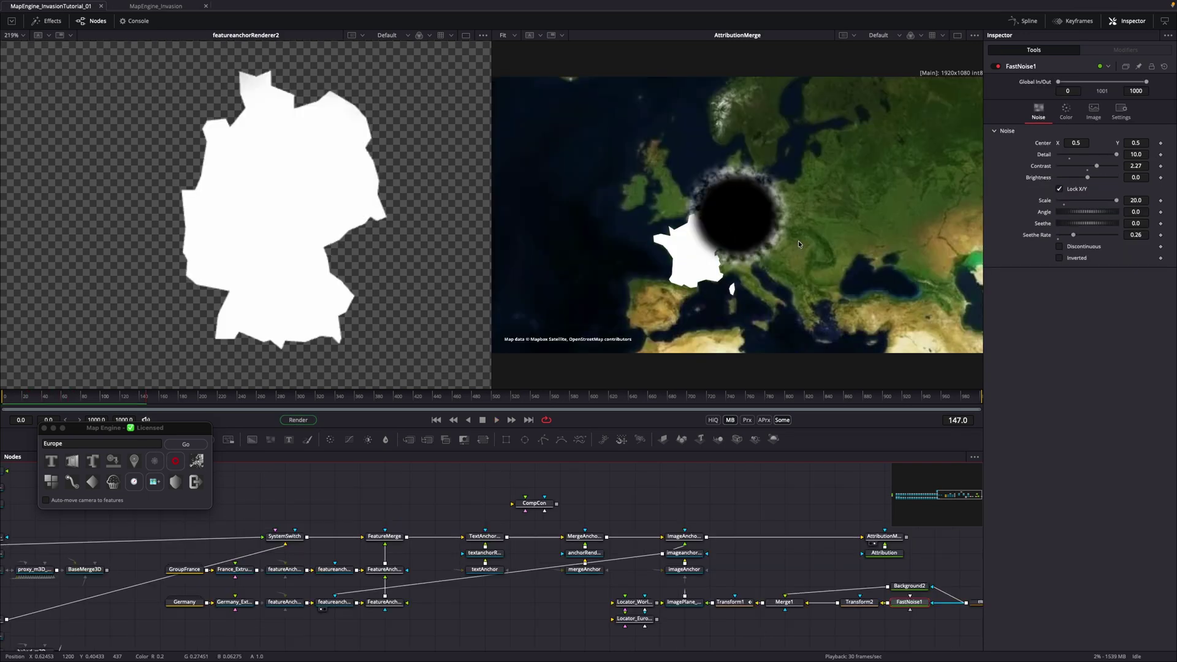
scroll(796, 241, down, 1)
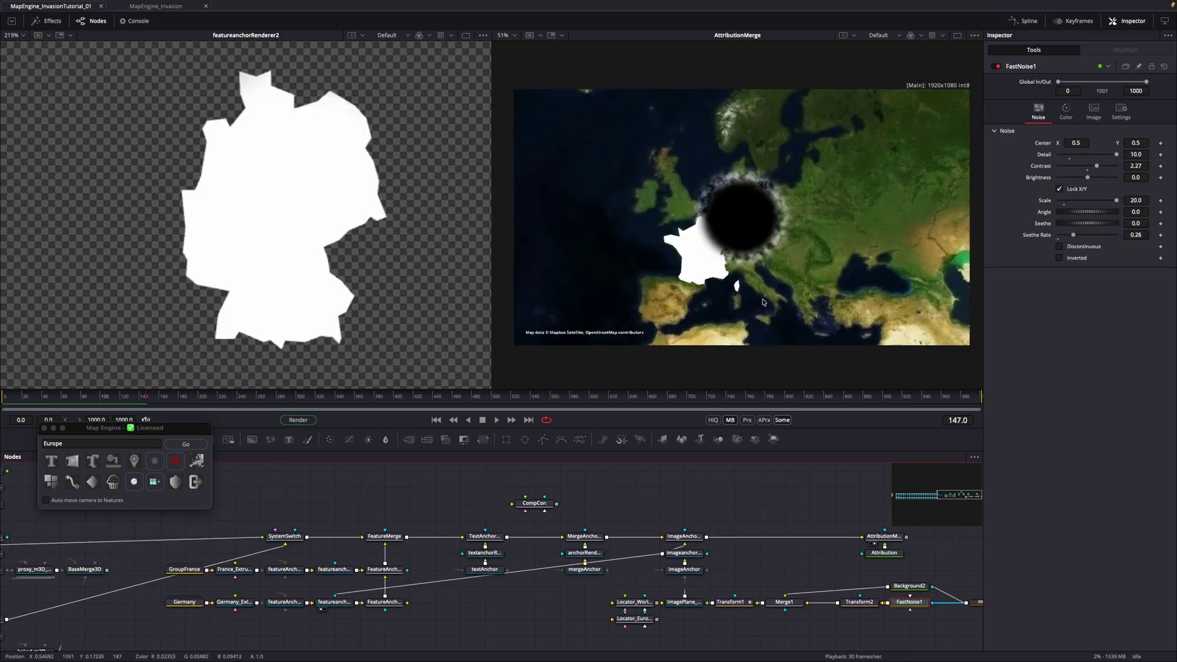
Disconnect the noise circle from the map composite and replay the animation from the start.
scroll(763, 301, up, 2)
scroll(682, 547, up, 2)
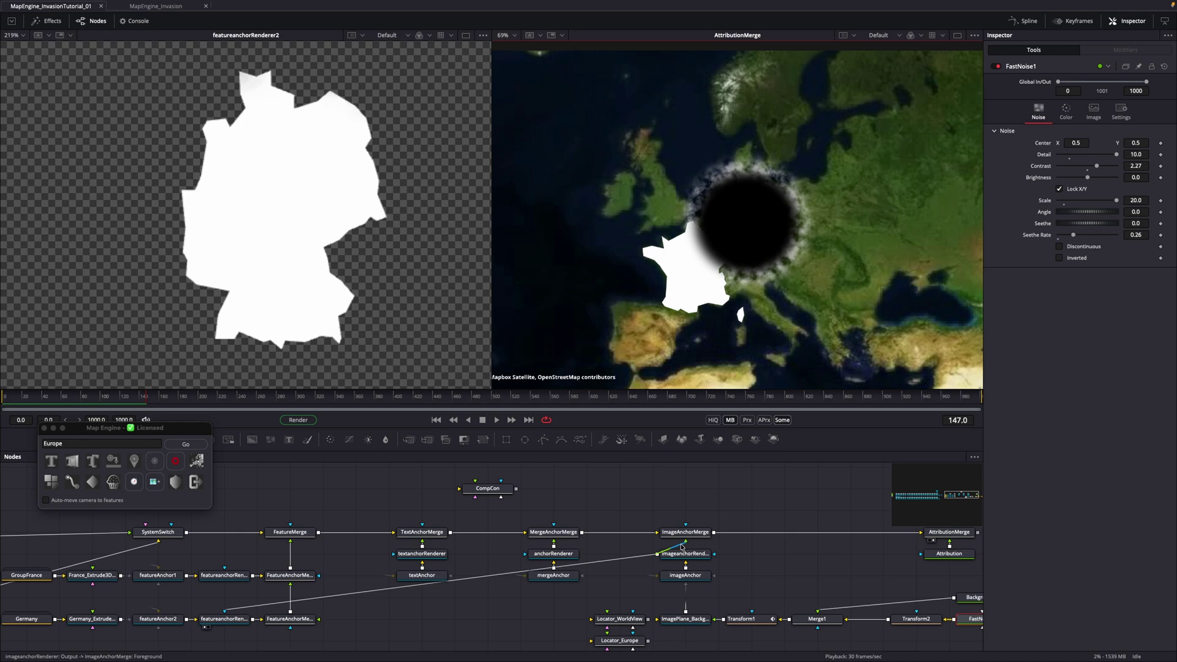
drag(682, 545, 625, 550)
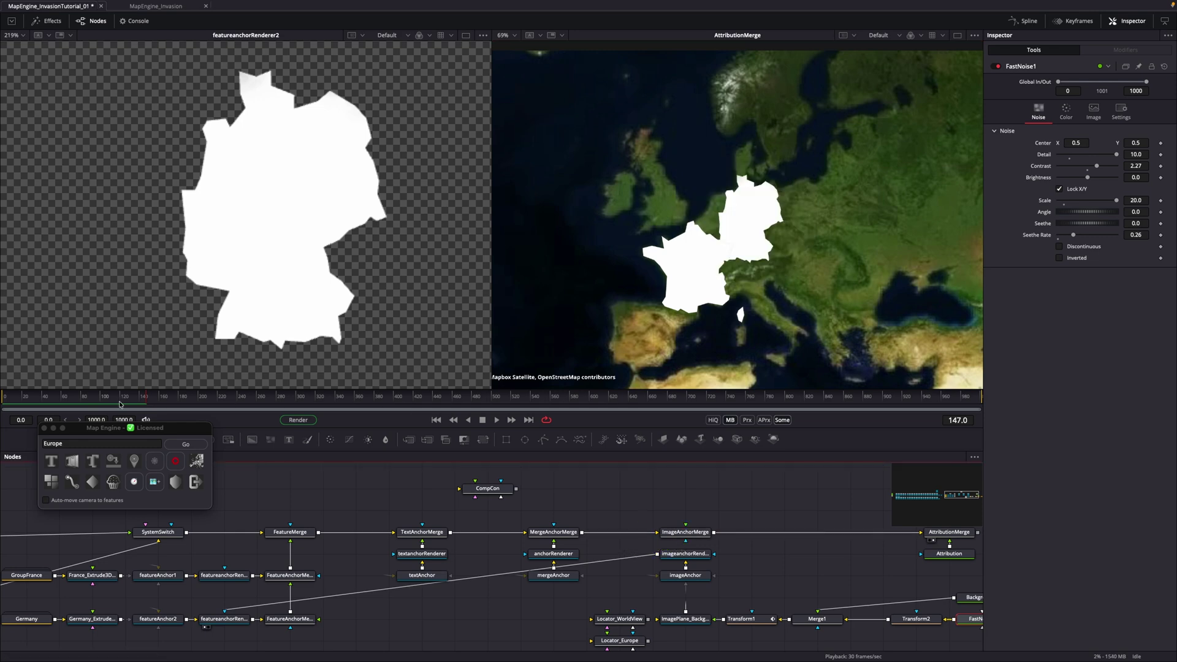
drag(120, 404, 15, 405)
key(space)
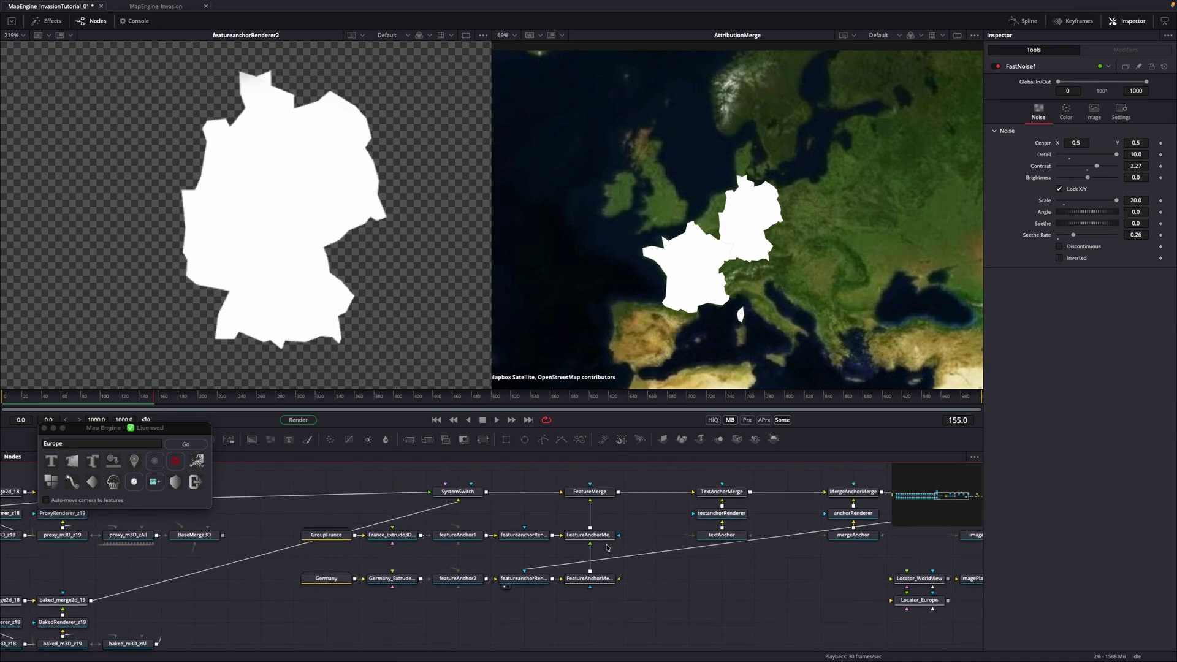
Set Green and Blue to 0 in France_Extrude3D's material so the countries turn red.
click(407, 536)
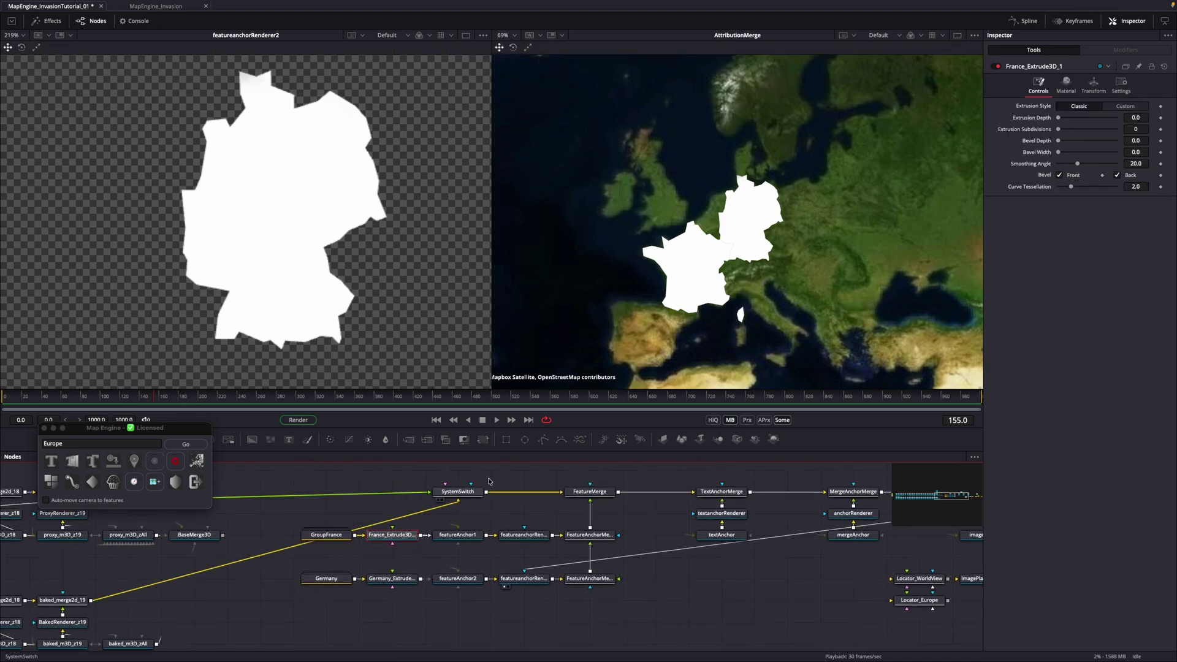
click(1067, 90)
drag(1085, 154, 1021, 164)
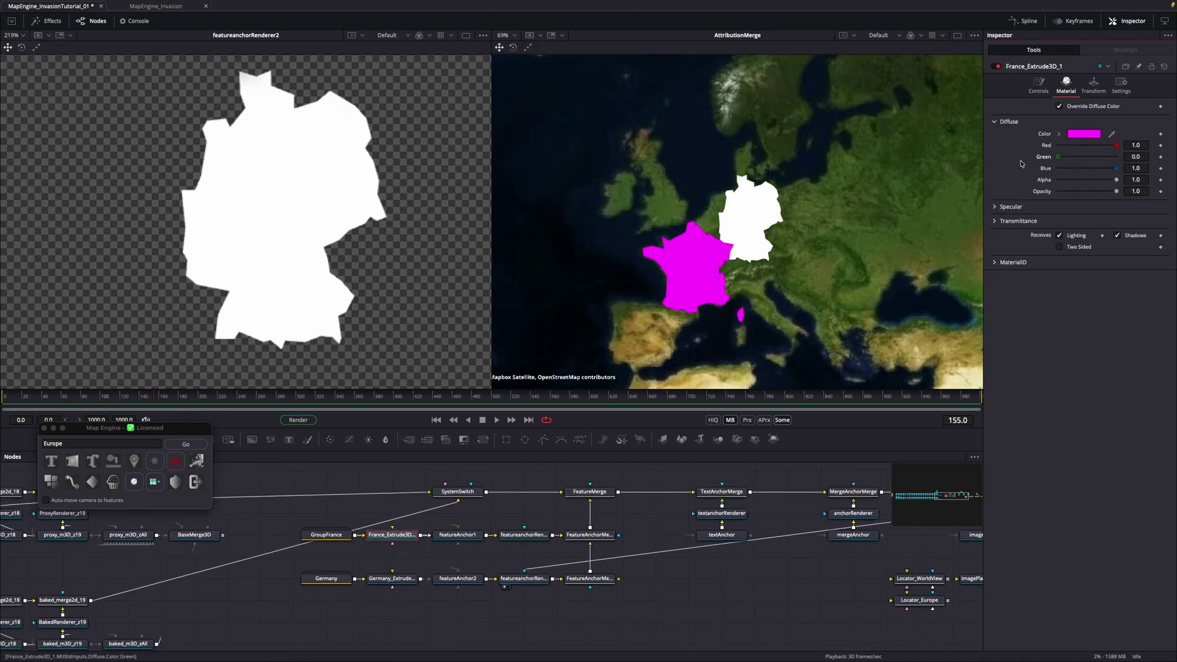
drag(1117, 170, 1029, 172)
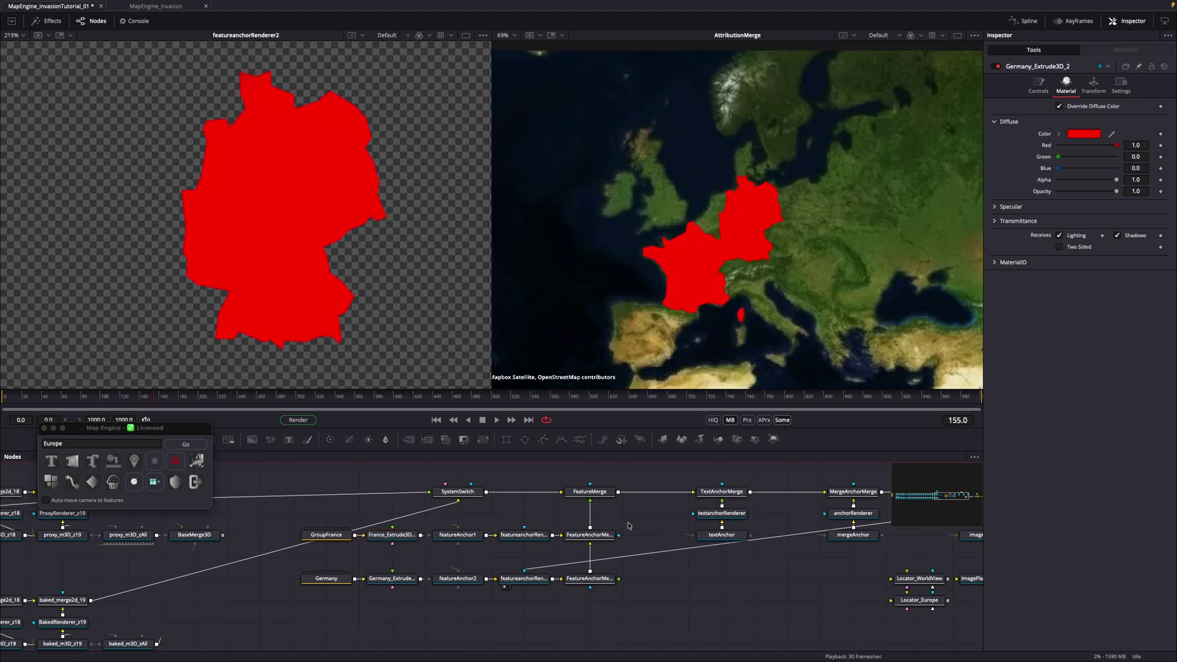
Set FeatureMerge's Apply Mode to Multiply.
click(586, 489)
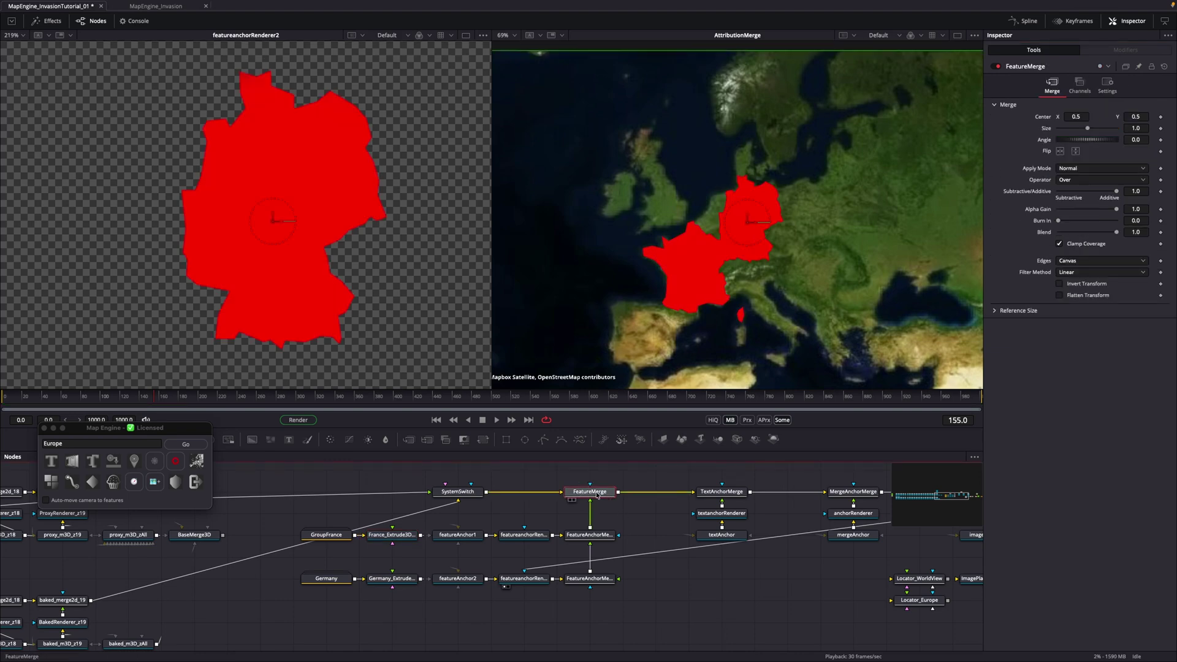
click(1080, 169)
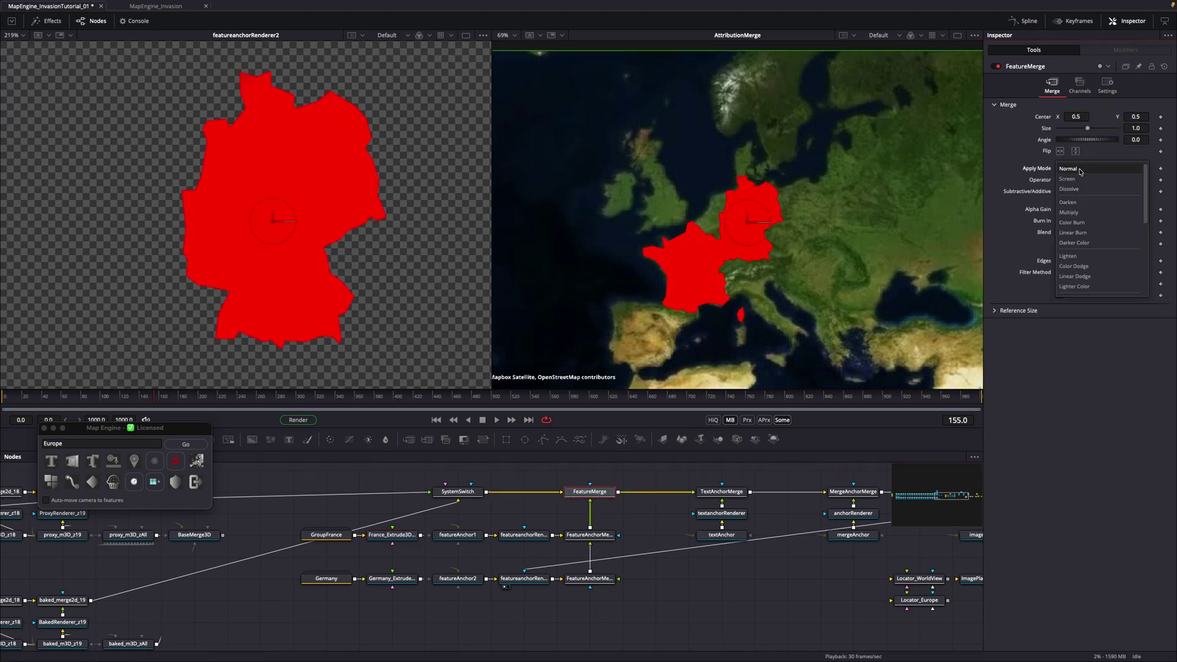
click(1071, 213)
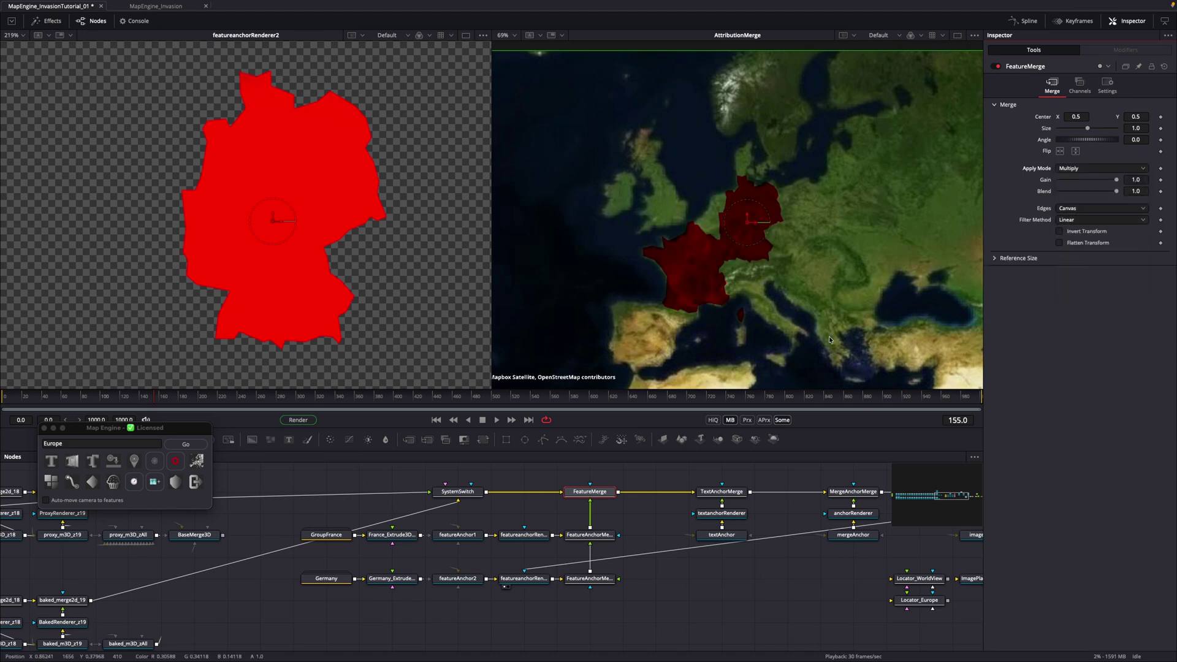
In a single large viewer, bring up the map navigation controls and tilt the camera pitch.
scroll(784, 207, down, 2)
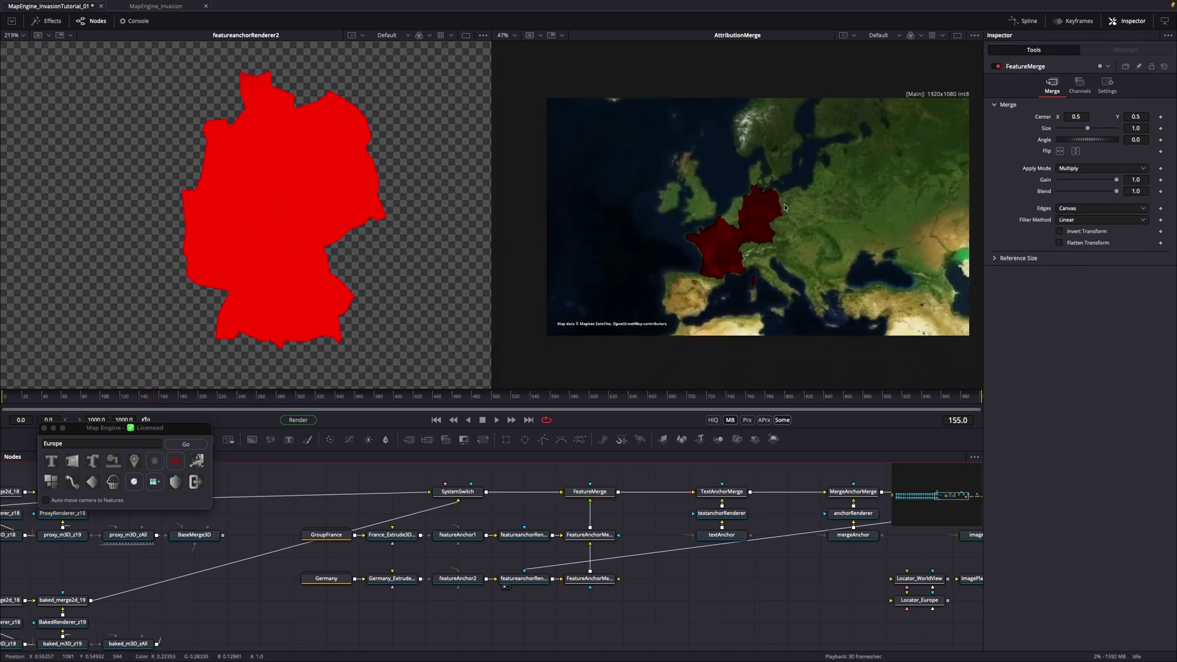
key(ctrl+shift+w)
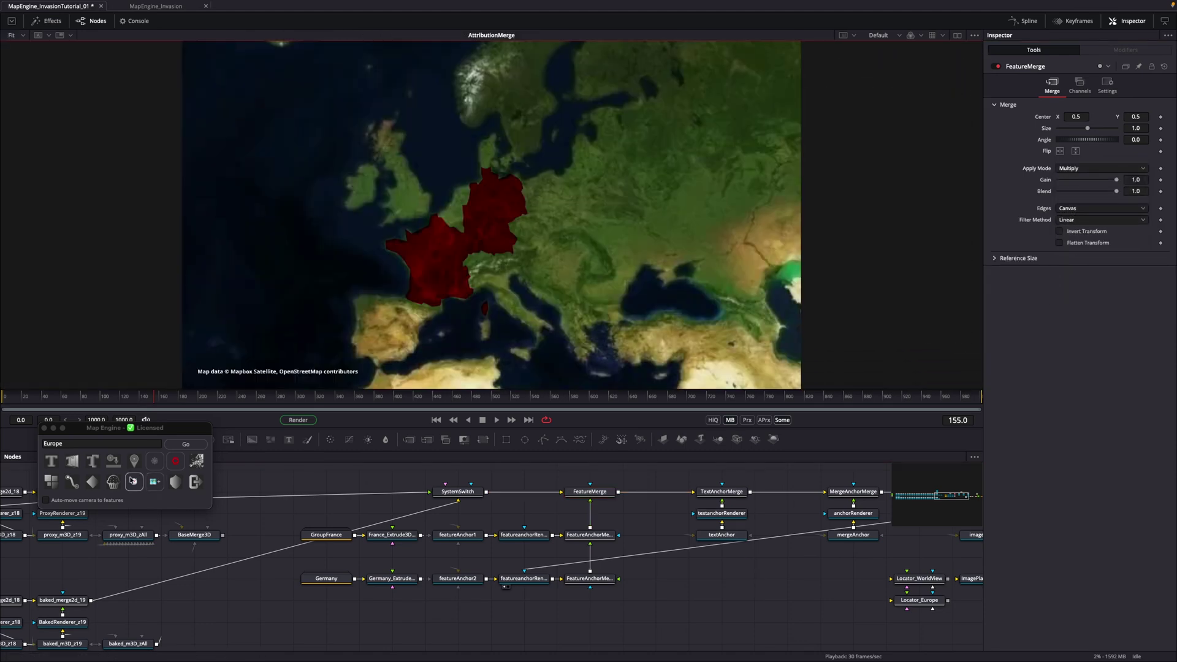
click(133, 482)
drag(295, 283, 326, 428)
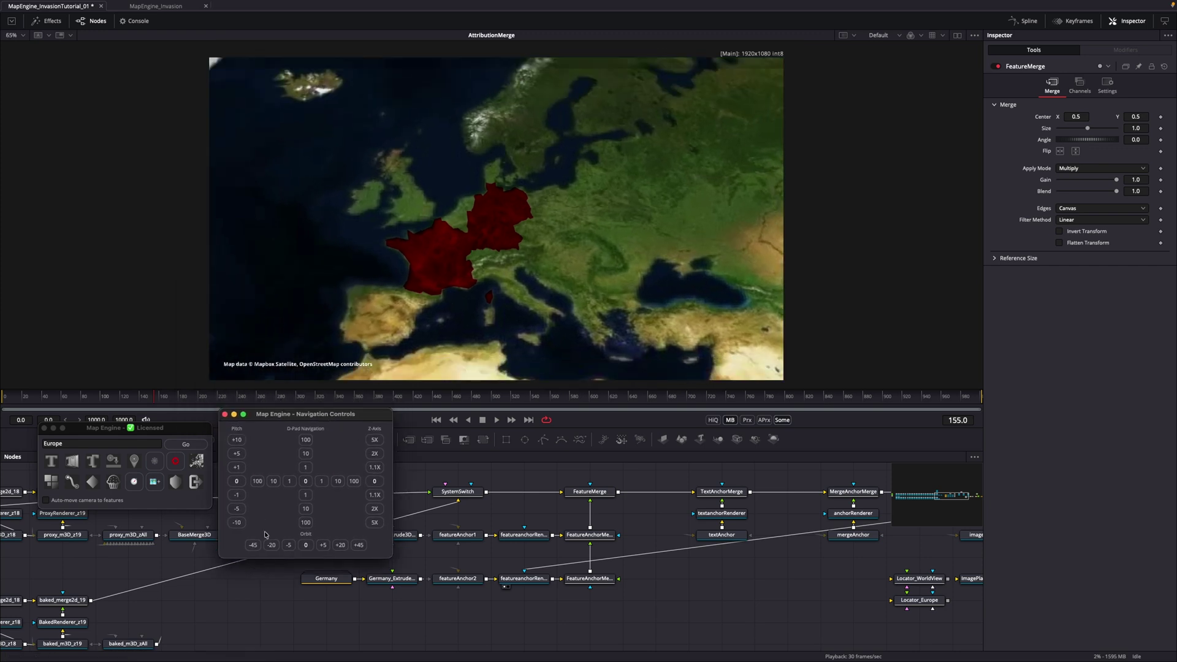
click(288, 545)
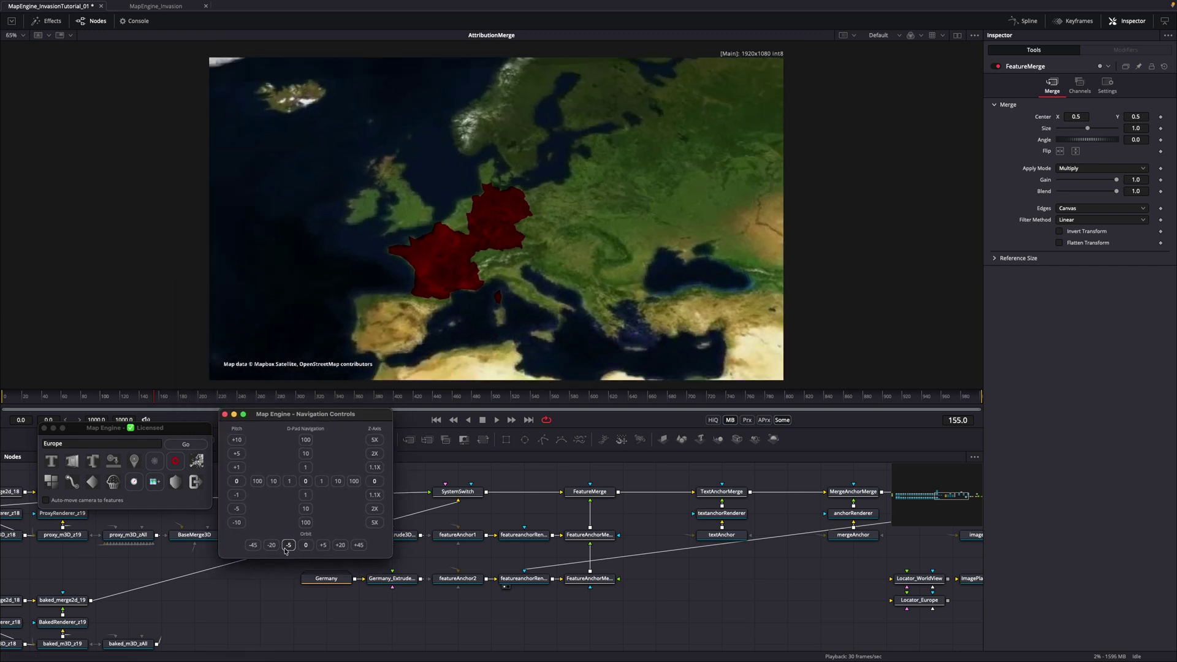
click(239, 452)
Rotate the camera orbit and key the starting view at frame 0 into a CompCon camera.
click(289, 545)
click(92, 484)
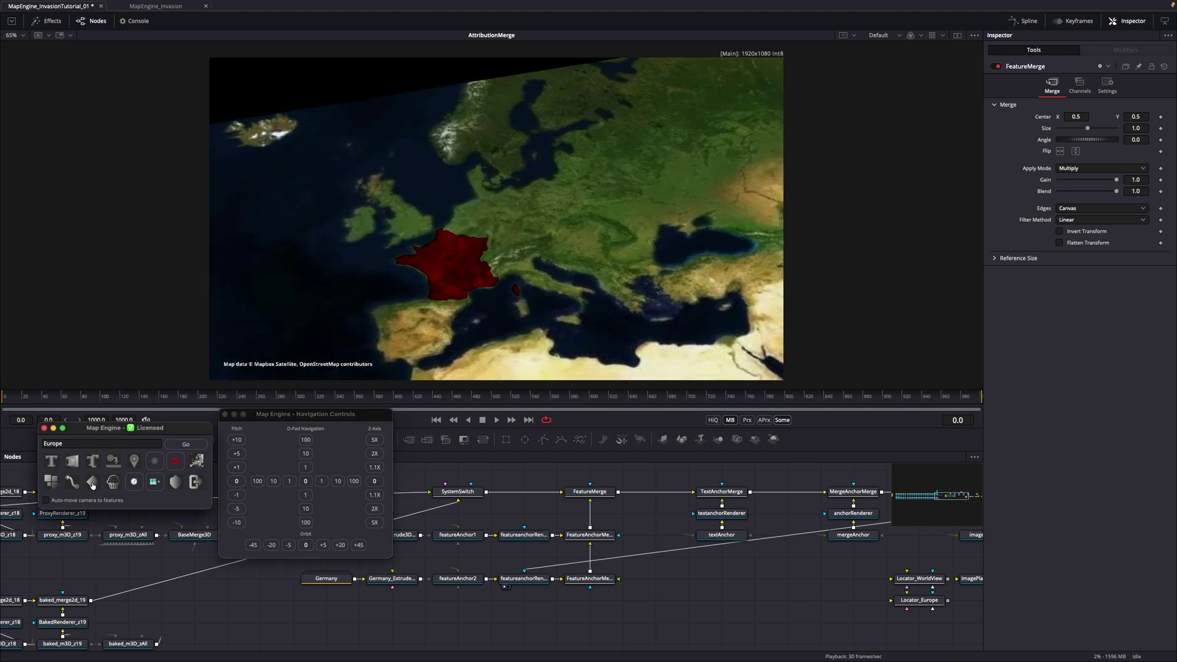
click(130, 405)
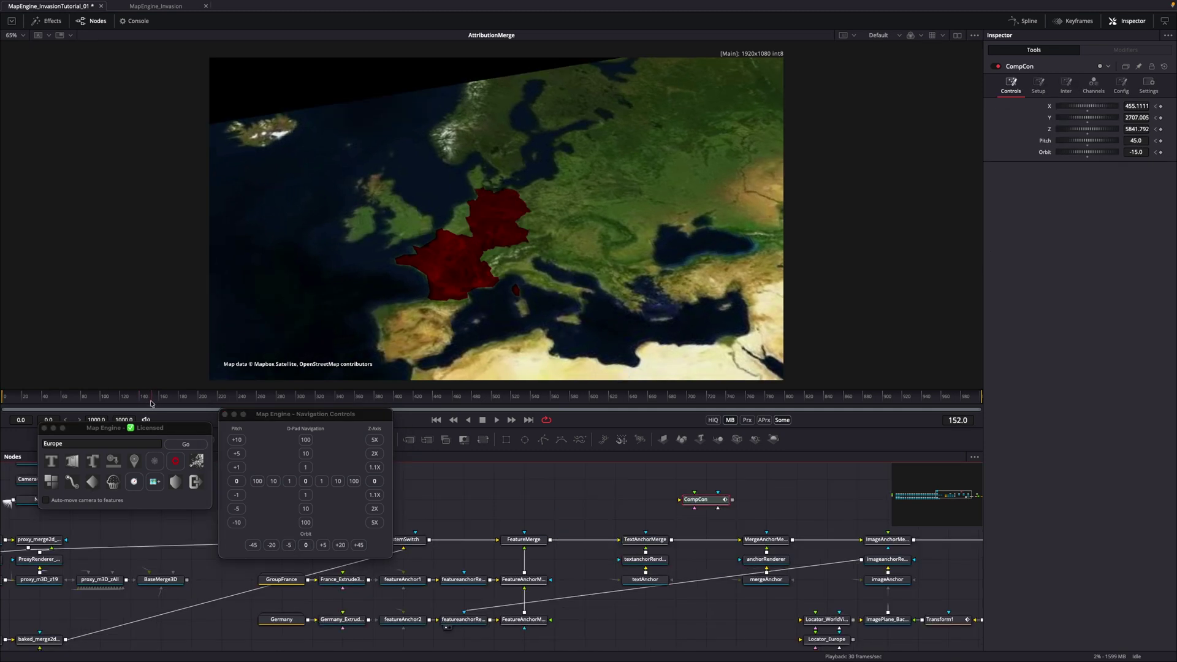
Orbit +20, zoom in 2X, shift the view 100 on Y and X, then play the move.
click(341, 546)
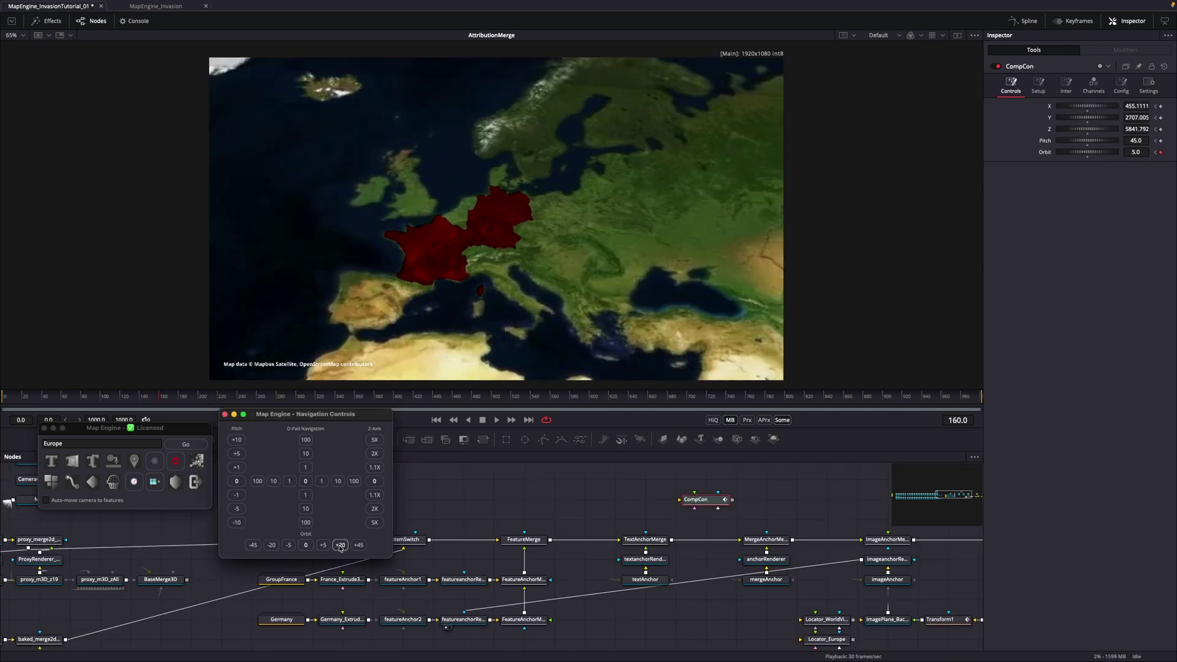
click(375, 508)
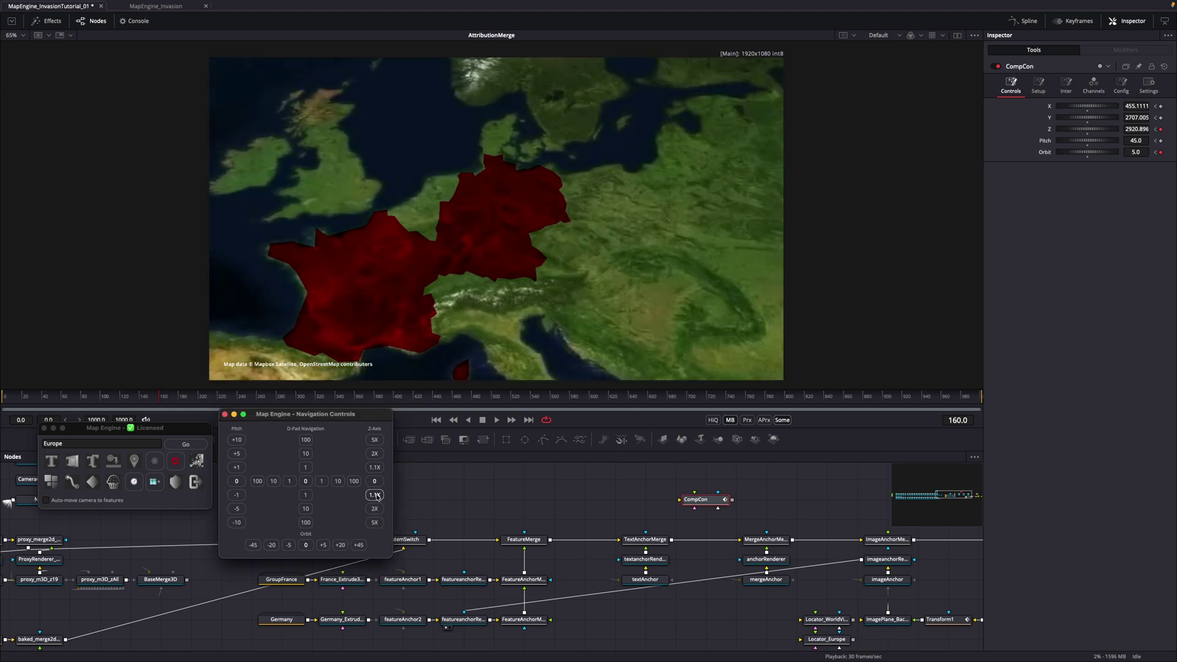
click(257, 481)
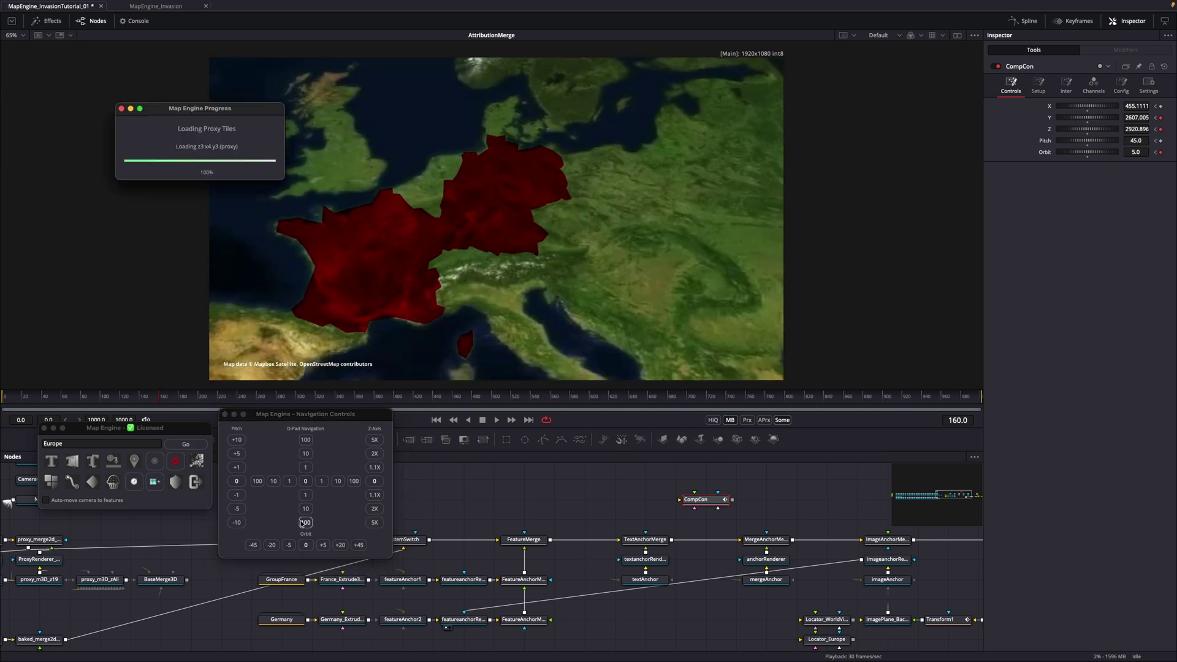
click(257, 481)
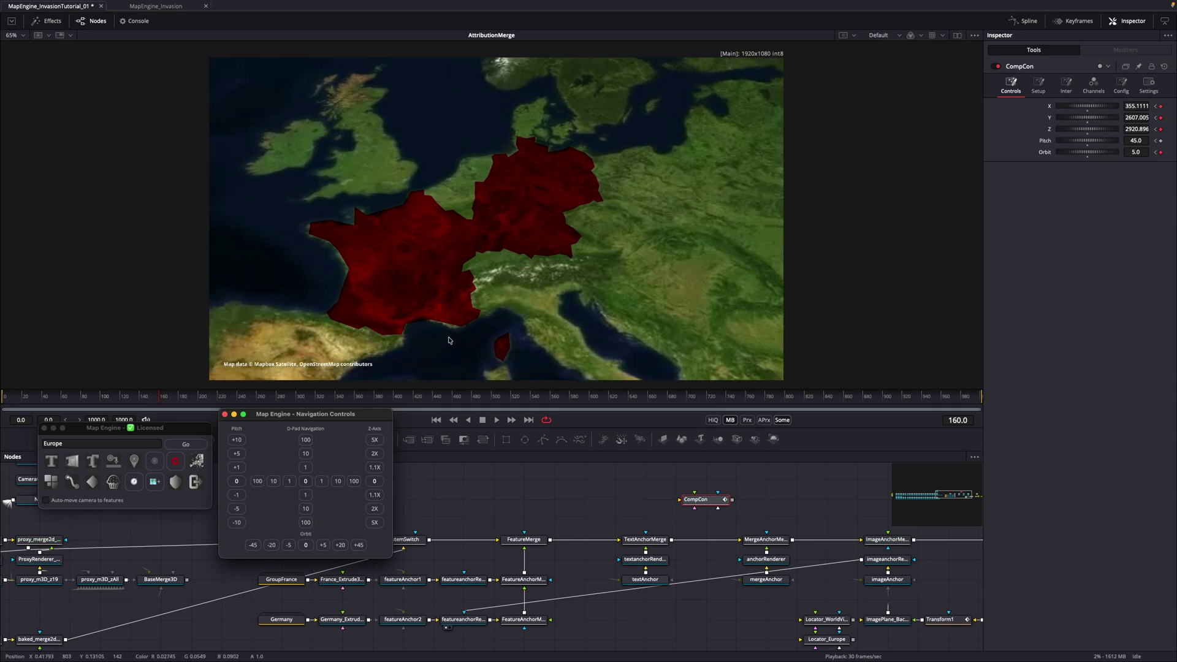
click(497, 420)
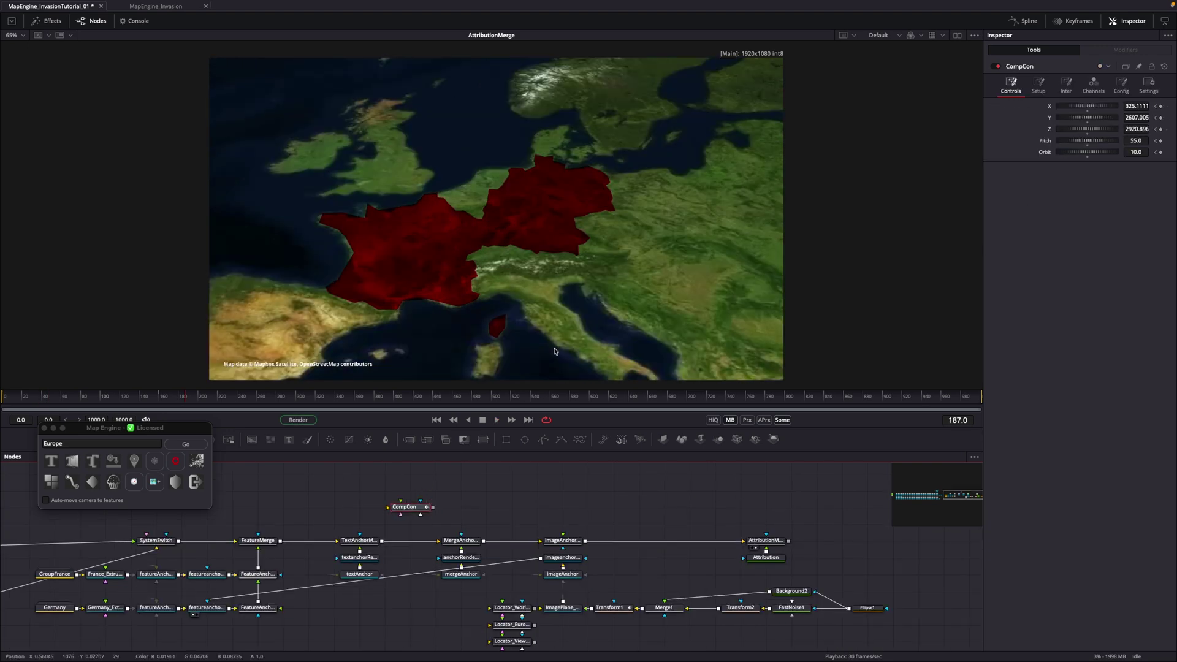
Show only CompCon's X, Y, Z, Pitch and Orbit curves fitted in the Spline editor, then play from frame 0.
click(1023, 21)
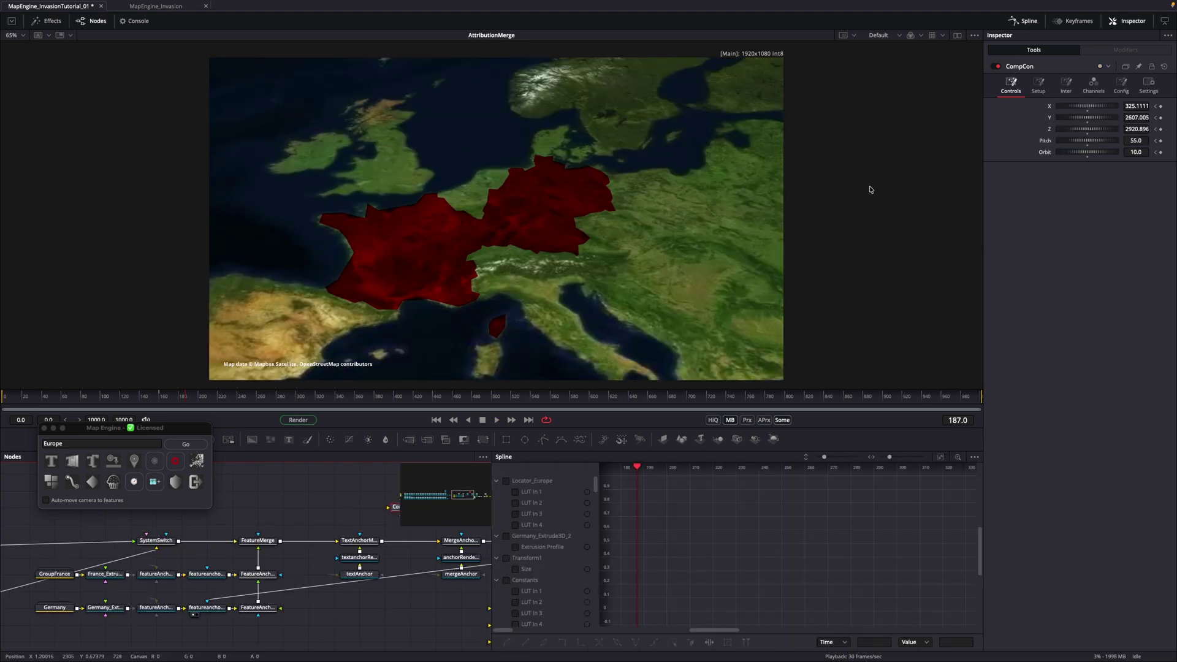
click(975, 457)
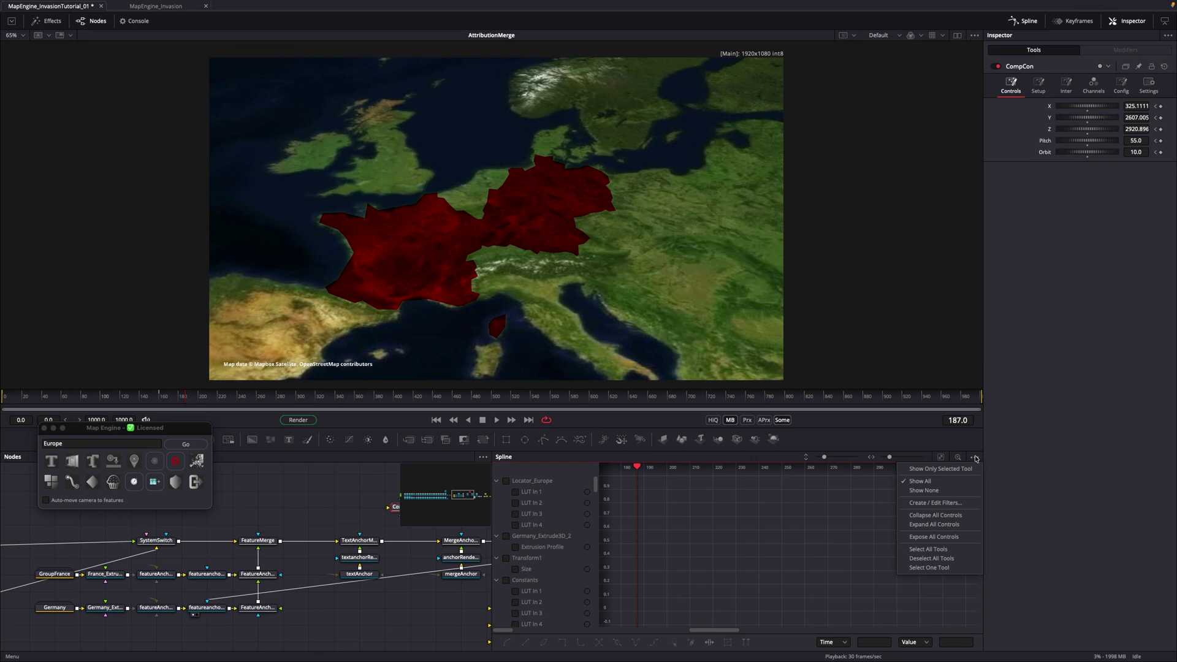
click(935, 469)
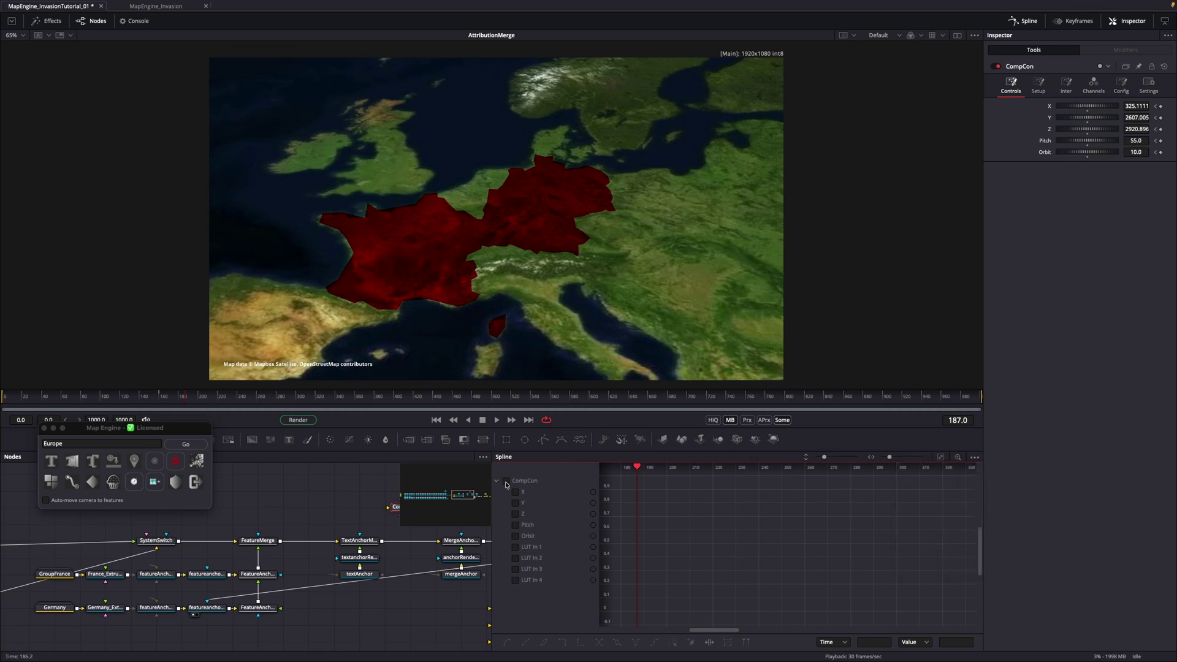
click(506, 481)
click(941, 457)
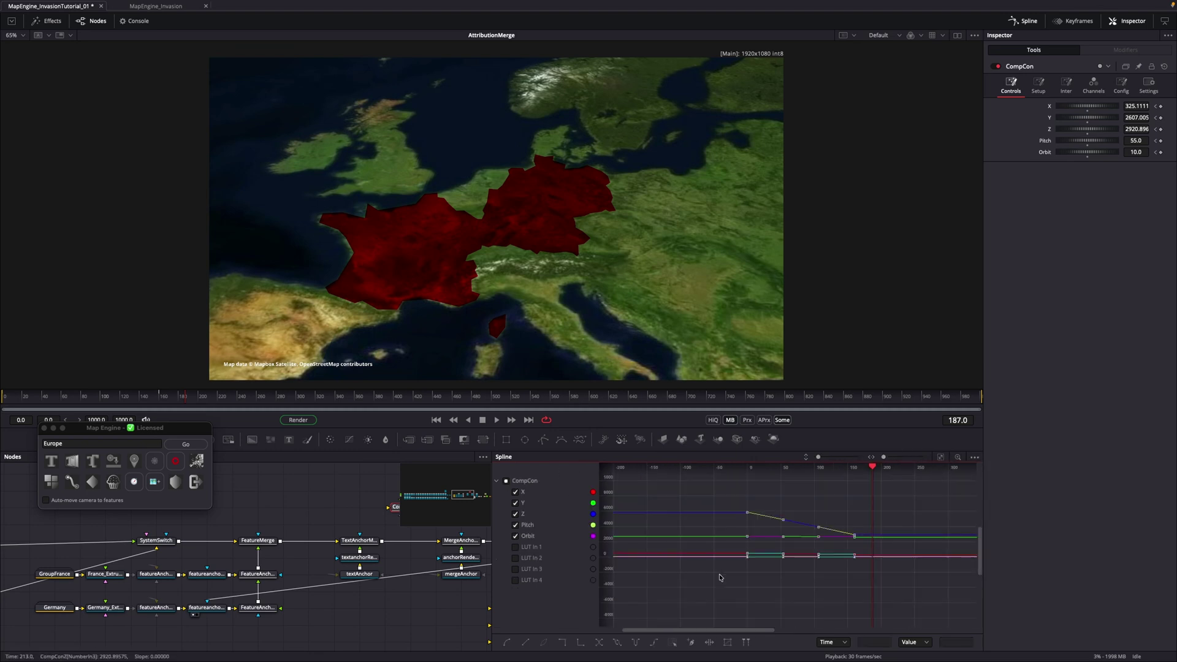
click(6, 409)
key(space)
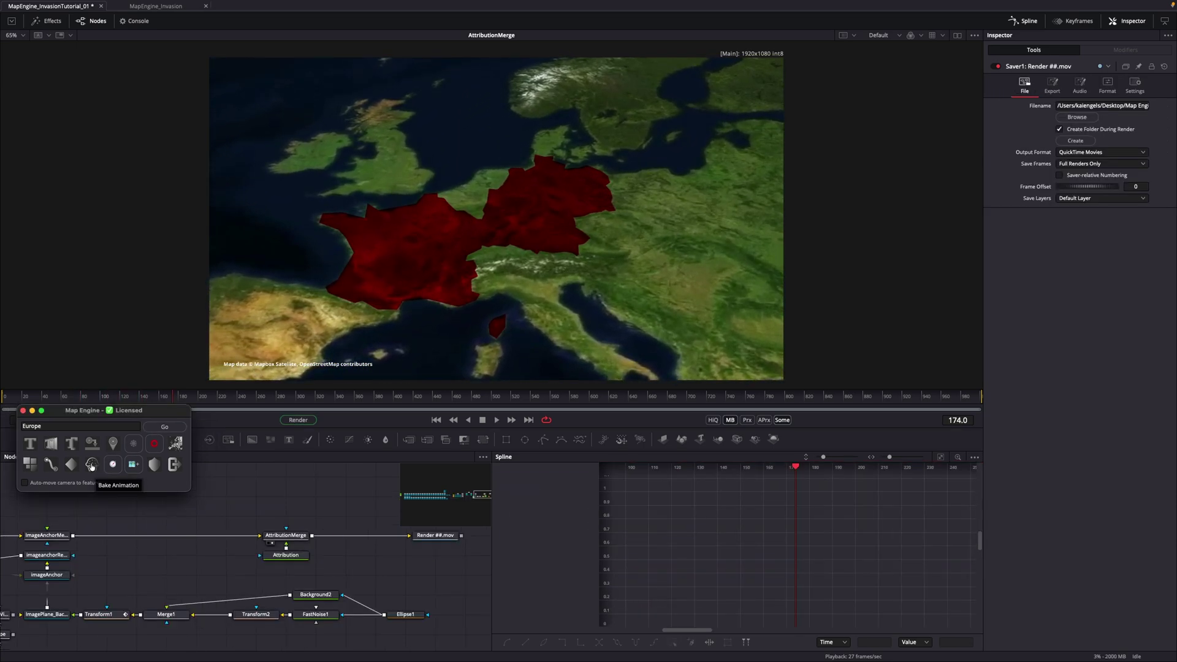
Bake the map camera animation into keyframes with Bake Animation.
click(91, 464)
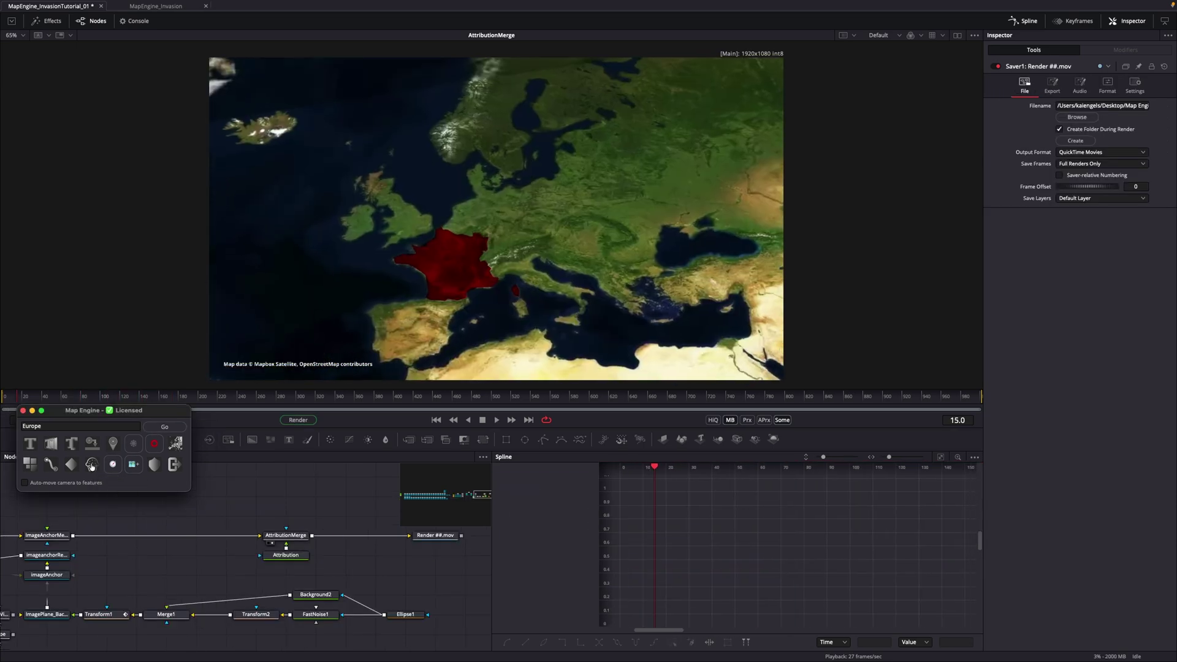